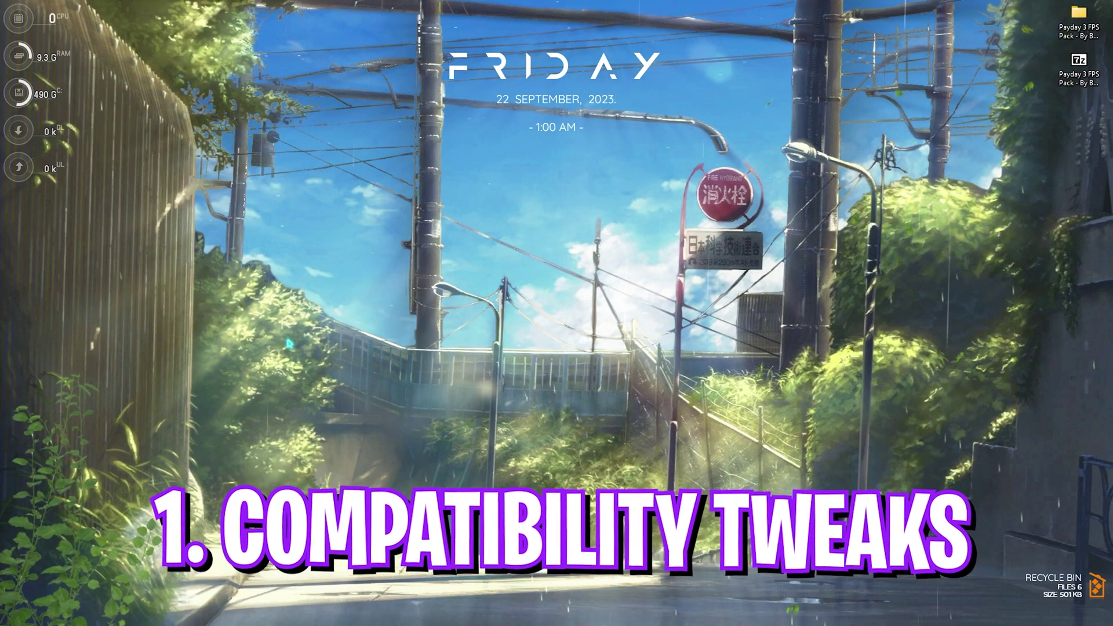
- Launch Steam from Start search to reach the PAYDAY 3 library page
{"action": "key", "text": "super"}
{"action": "type", "text": "steam"}
{"action": "key", "text": "Return"}
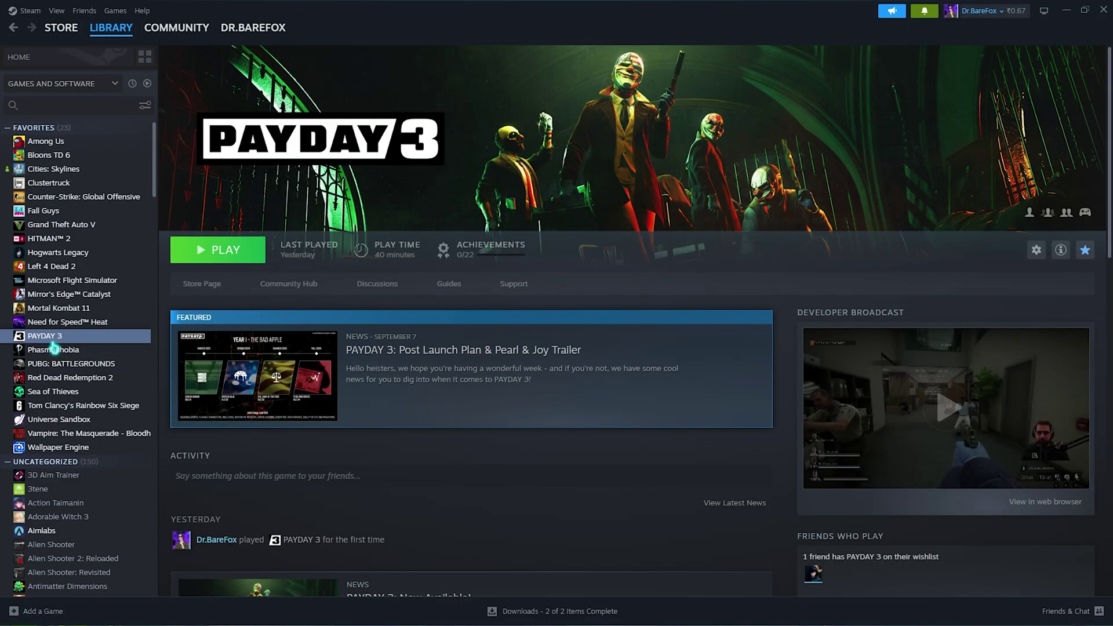
- Open PAYDAY 3's install folder via Manage > Browse local files in Steam
{"action": "right_click", "coordinate": [51, 340]}
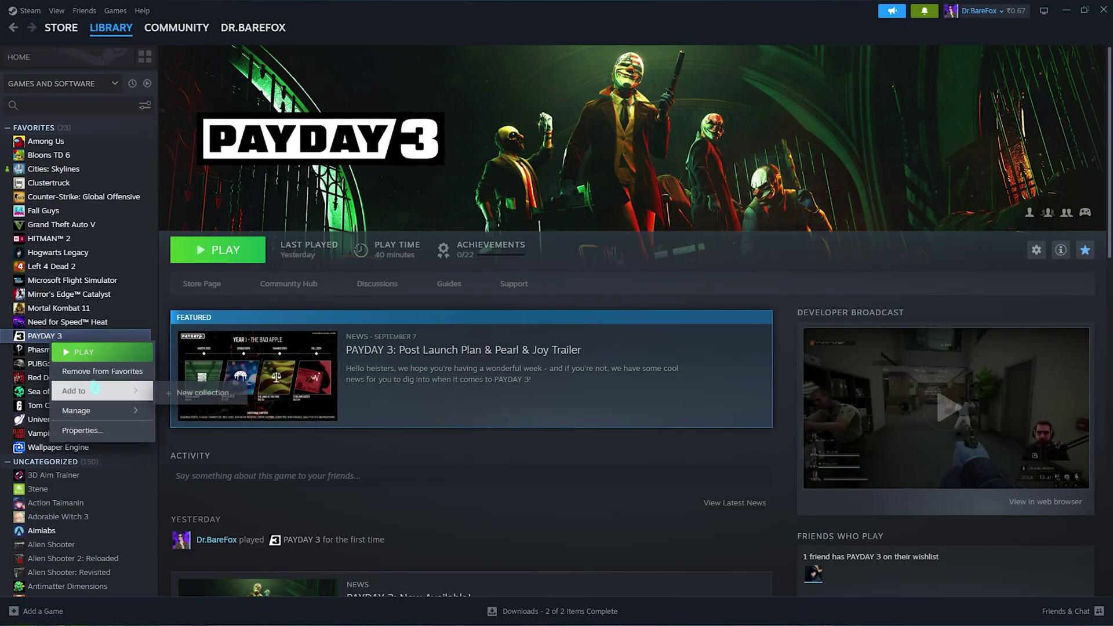
{"action": "mouse_move", "coordinate": [91, 411]}
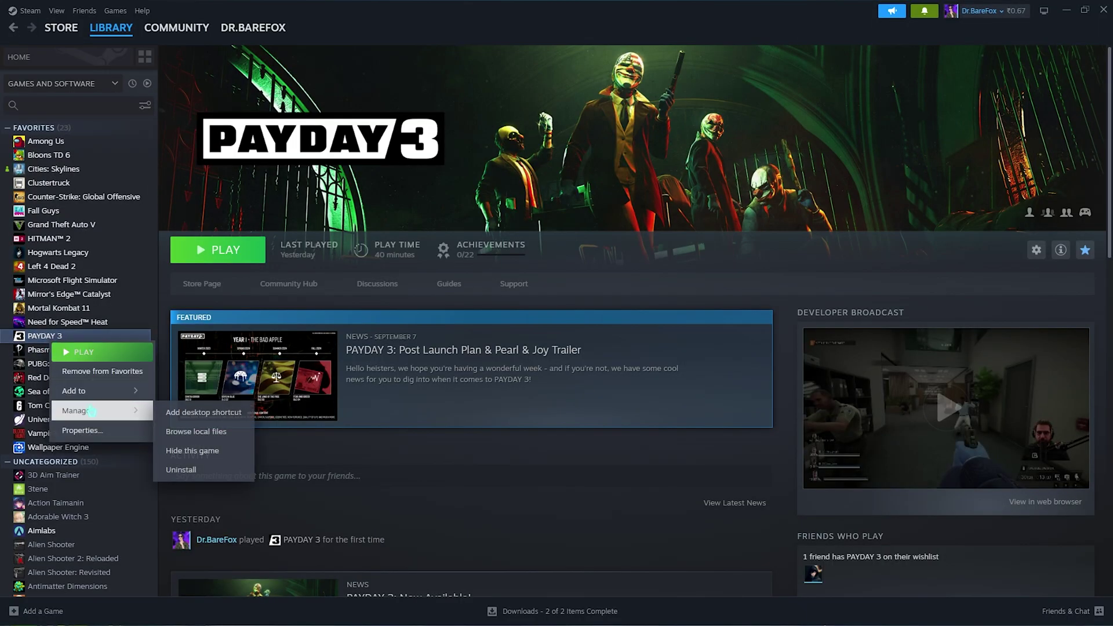
{"action": "left_click", "coordinate": [204, 432]}
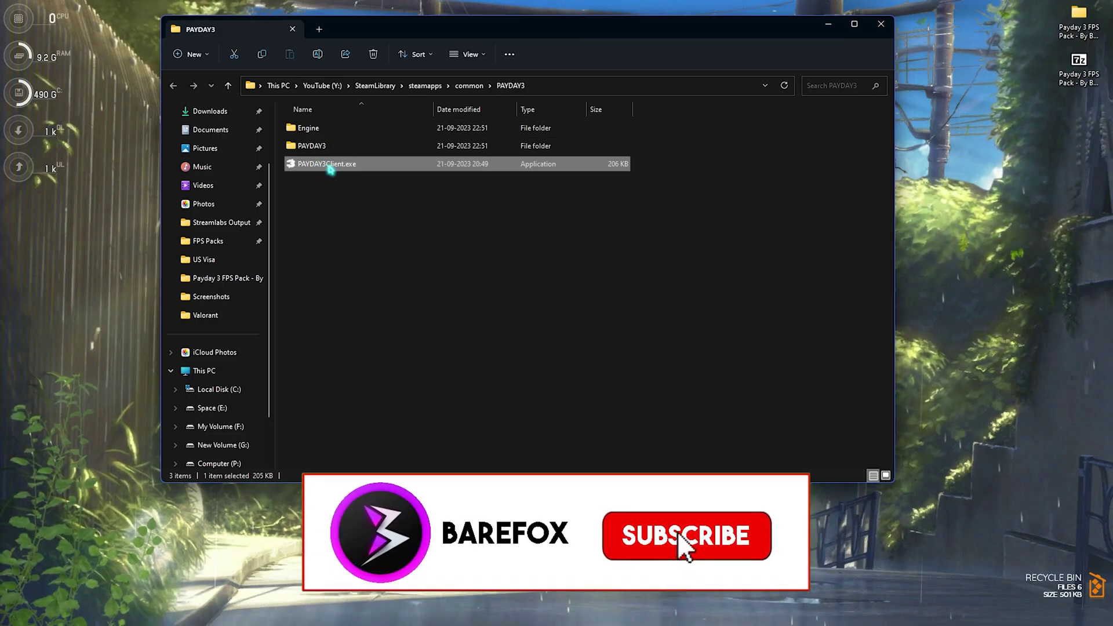
- Disable fullscreen optimizations and set Application high-DPI override on PAYDAY3Client.exe
{"action": "right_click", "coordinate": [332, 167]}
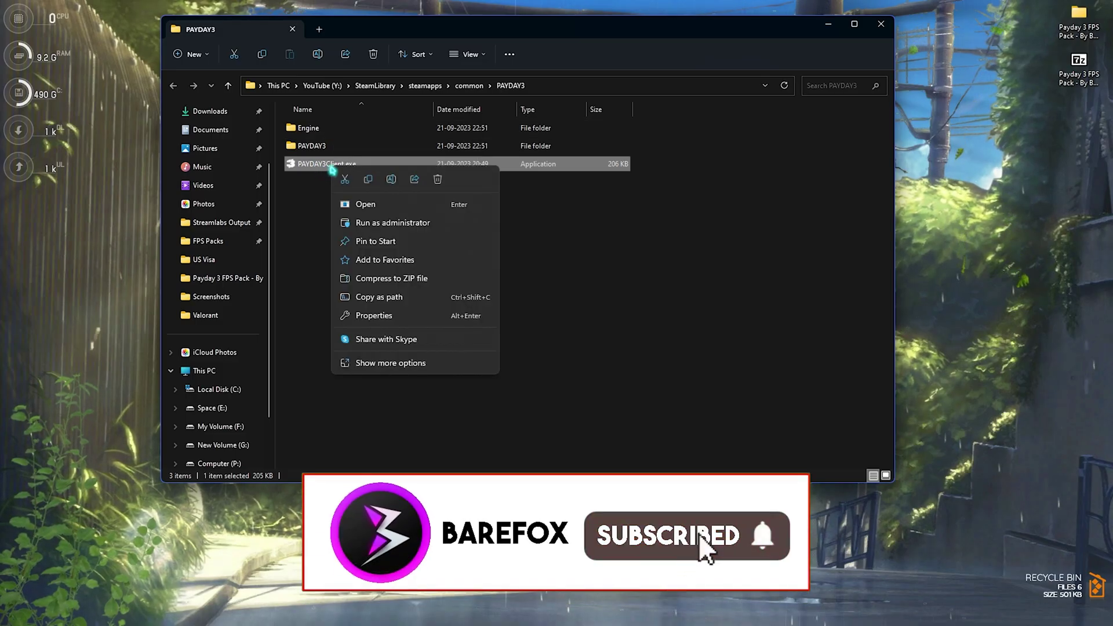
{"action": "left_click", "coordinate": [379, 363]}
{"action": "left_click", "coordinate": [419, 616]}
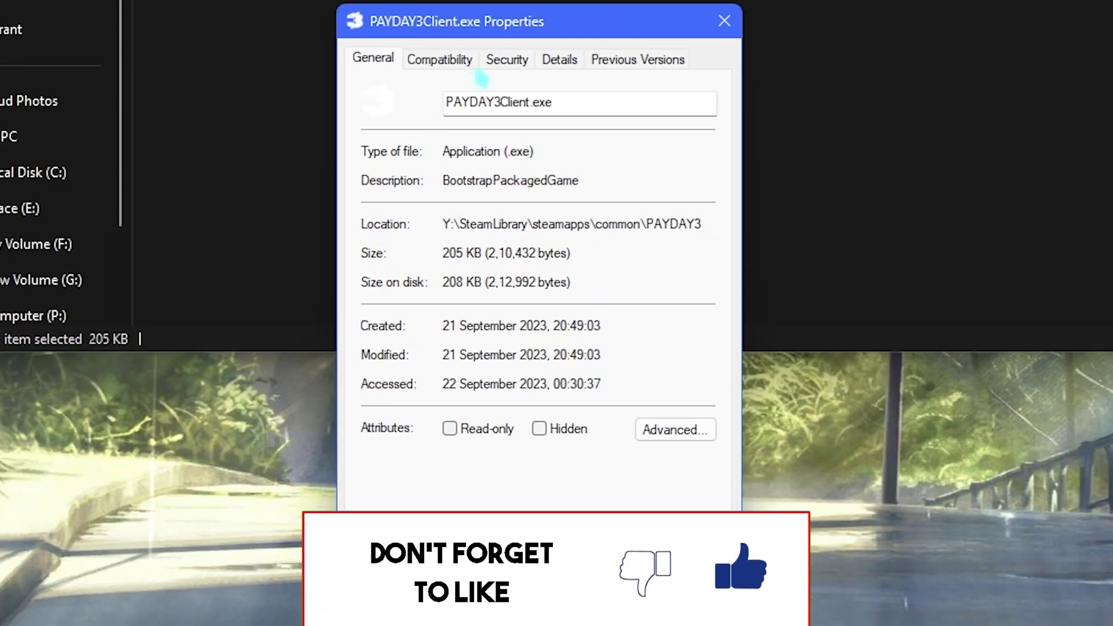
{"action": "left_click", "coordinate": [458, 61]}
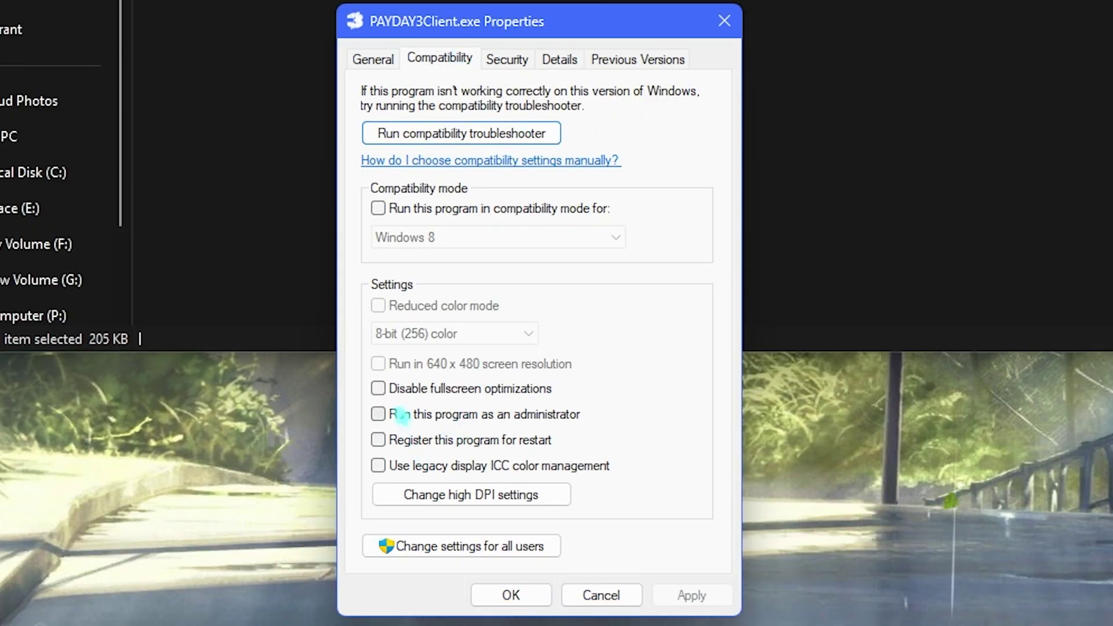
{"action": "left_click", "coordinate": [398, 388]}
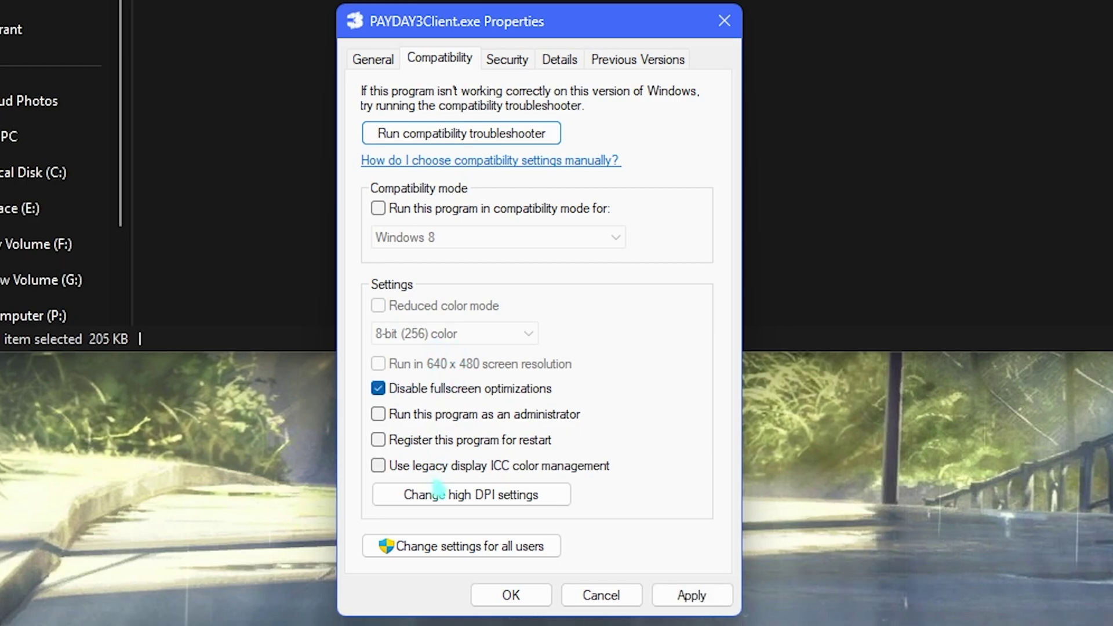
{"action": "left_click", "coordinate": [444, 502]}
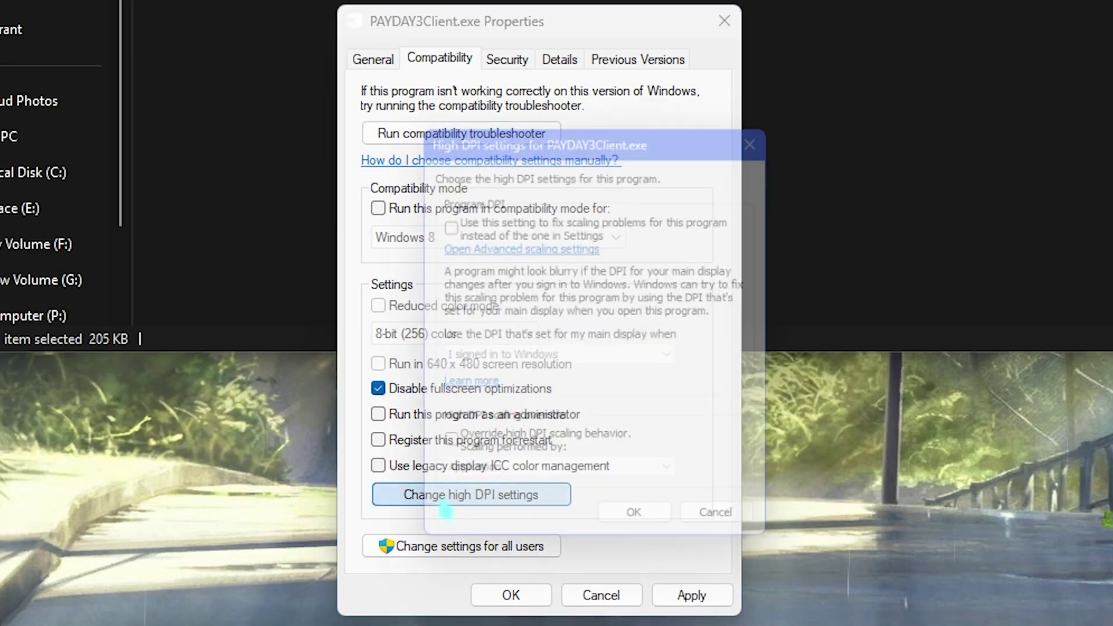
{"action": "left_click", "coordinate": [443, 452]}
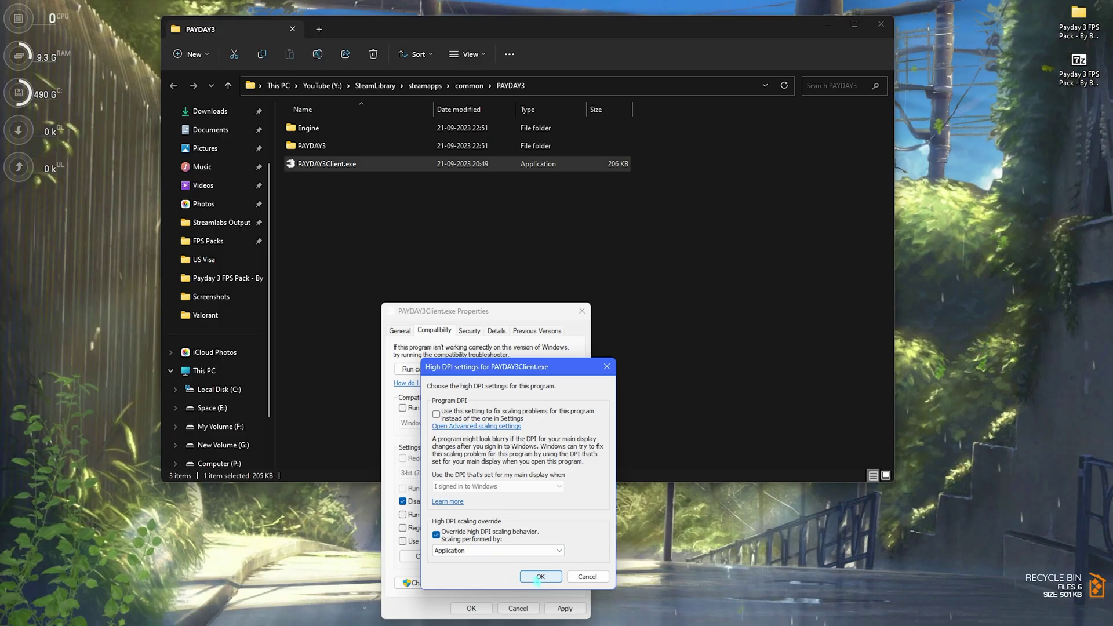
{"action": "left_click", "coordinate": [634, 536]}
{"action": "left_click", "coordinate": [559, 609]}
{"action": "left_click", "coordinate": [582, 311]}
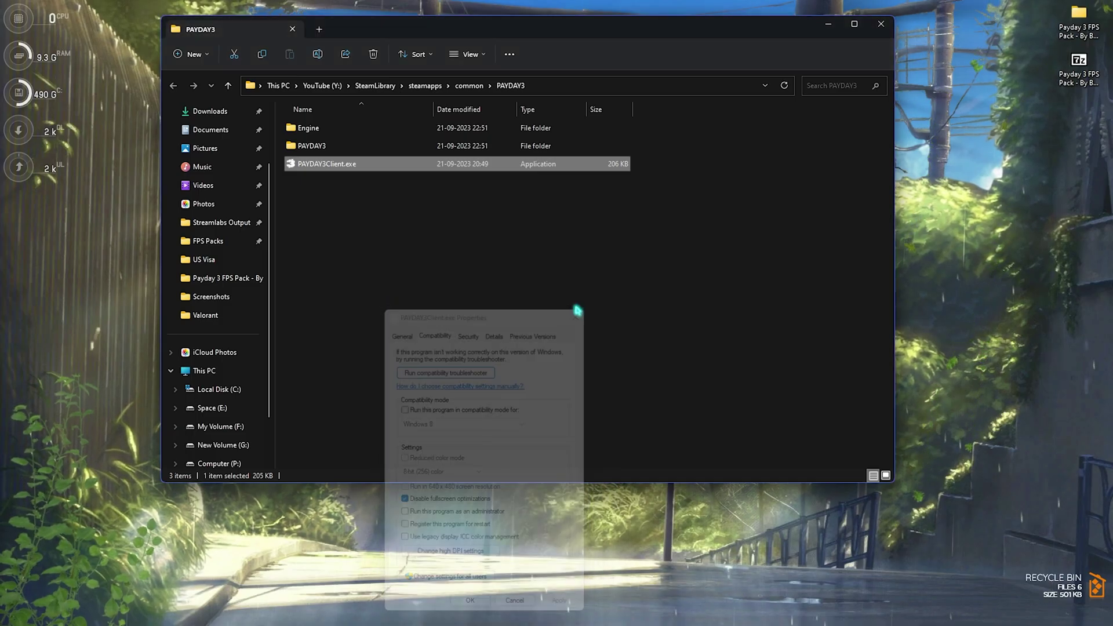
- Navigate into the PAYDAY3\Binaries\Win64 folder
{"action": "double_click", "coordinate": [328, 146]}
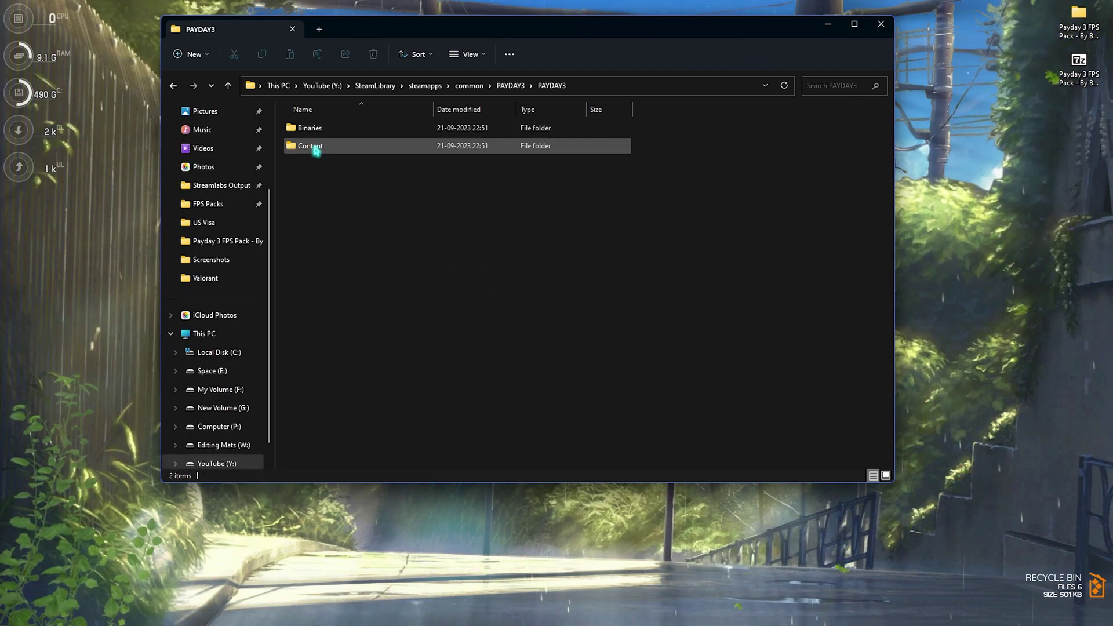
{"action": "double_click", "coordinate": [328, 136]}
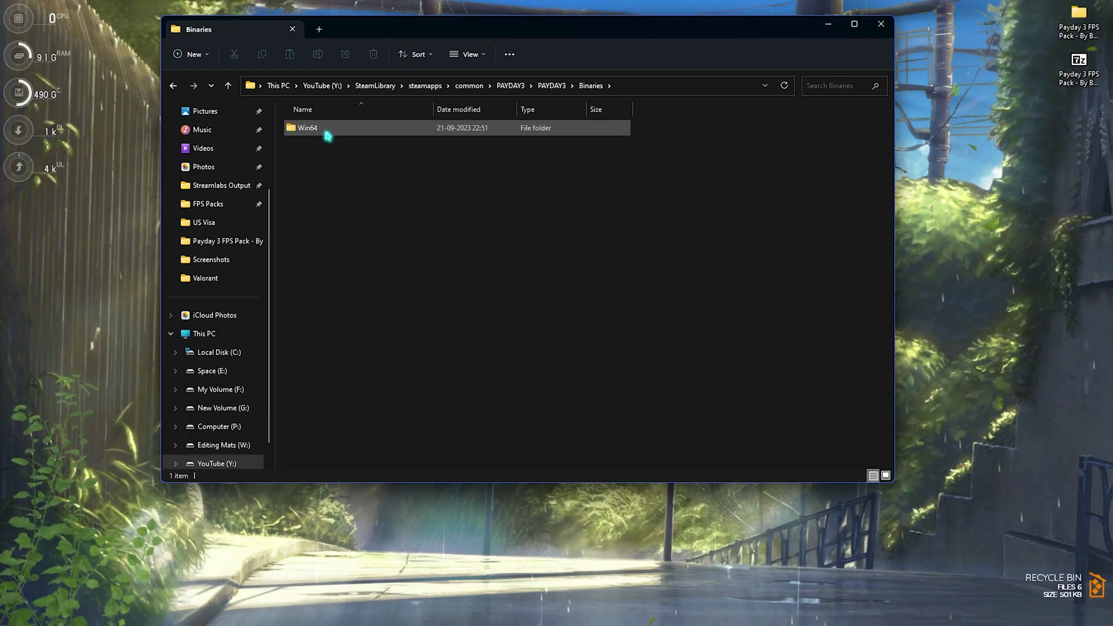
{"action": "double_click", "coordinate": [328, 136]}
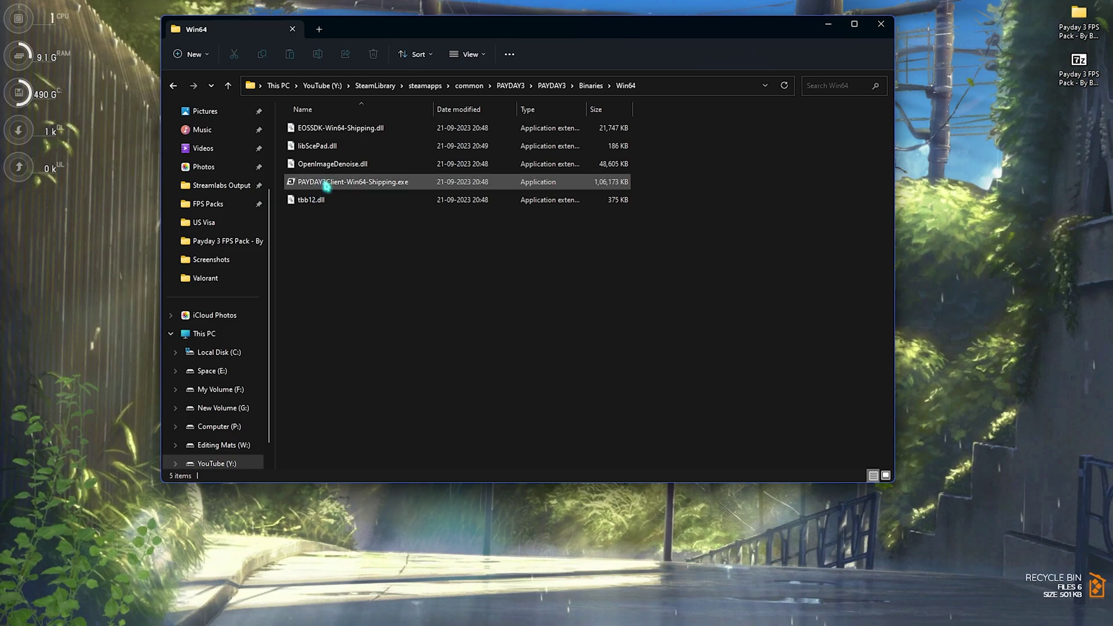
- Disable fullscreen optimizations and override high DPI scaling on PAYDAY3Client-Win64-Shipping.exe
{"action": "right_click", "coordinate": [360, 183]}
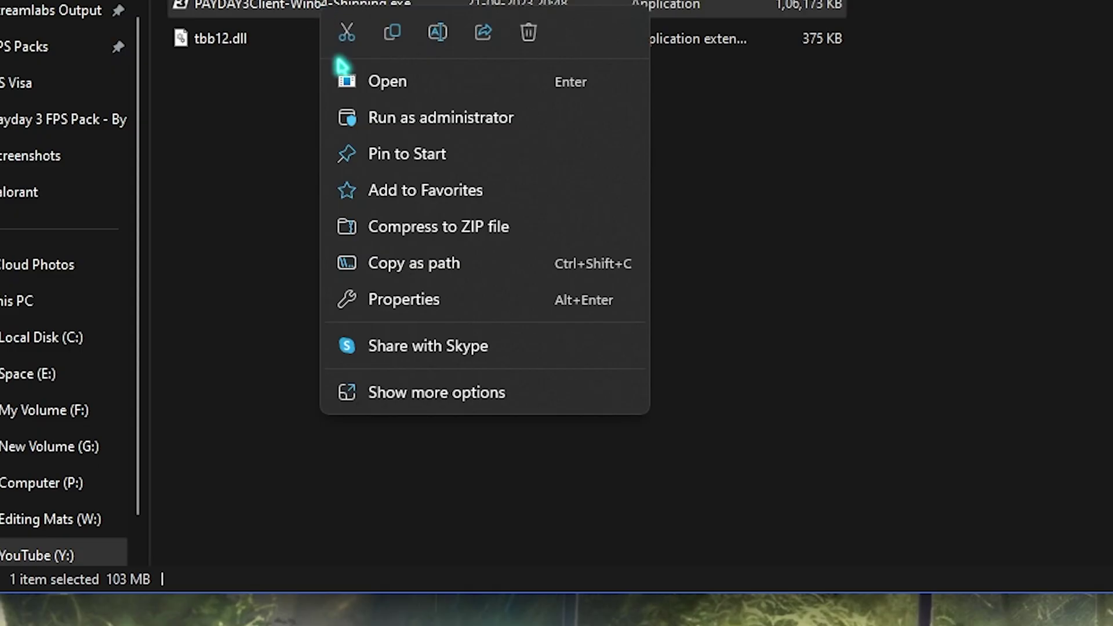
{"action": "left_click", "coordinate": [412, 307]}
{"action": "left_click", "coordinate": [427, 60]}
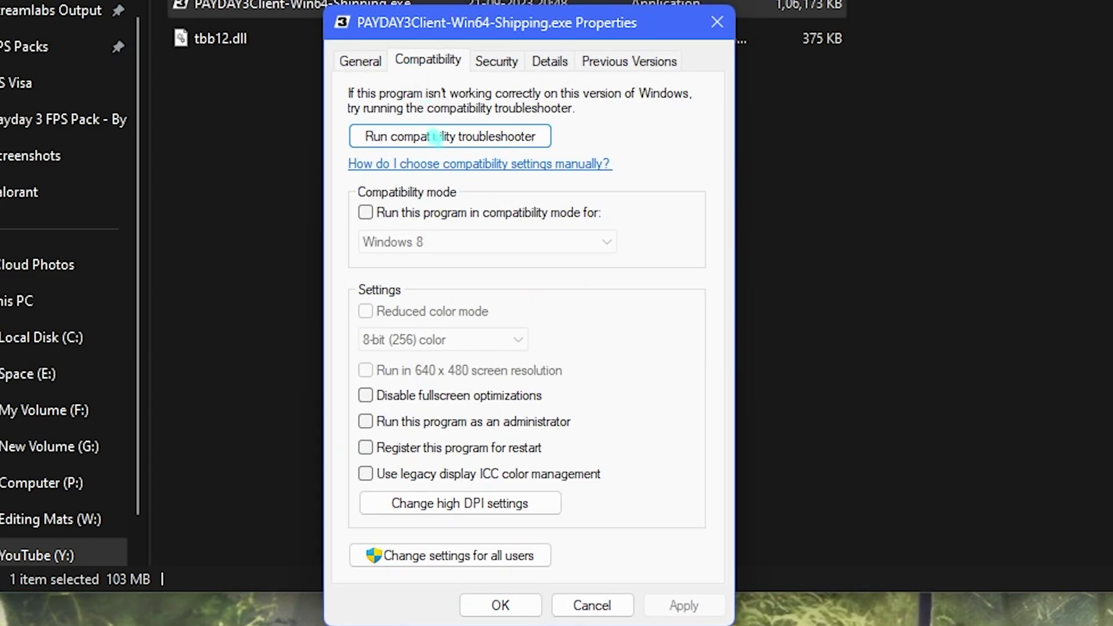
{"action": "left_click", "coordinate": [428, 510]}
{"action": "left_click", "coordinate": [429, 457]}
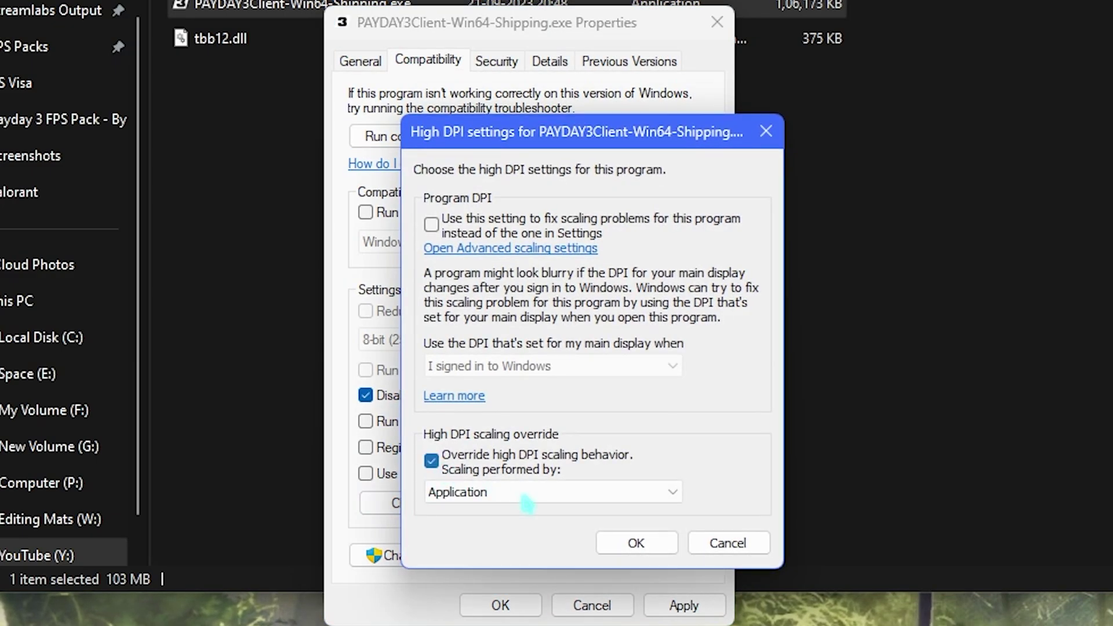
{"action": "left_click", "coordinate": [636, 490]}
{"action": "left_click", "coordinate": [684, 605]}
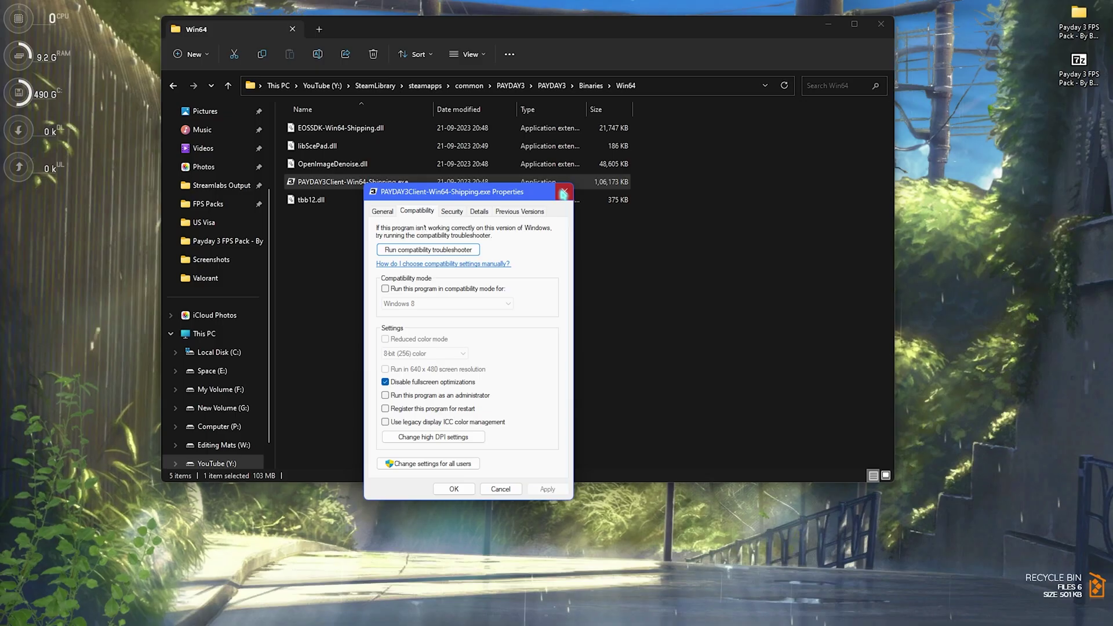
{"action": "left_click", "coordinate": [717, 22]}
{"action": "left_click", "coordinate": [659, 87]}
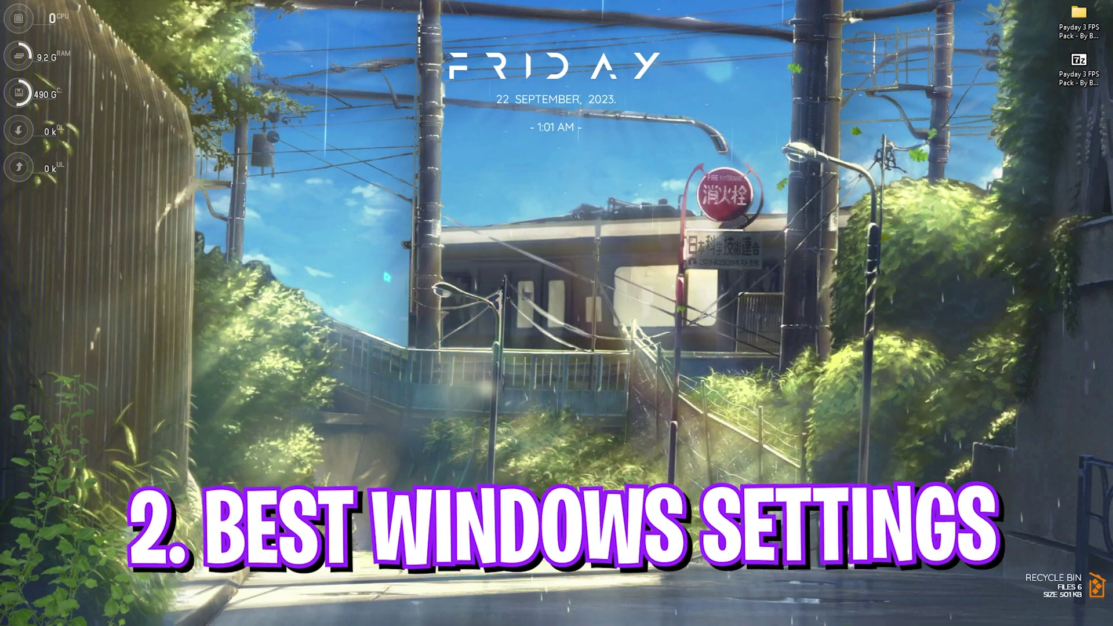
- Open Settings, check Gaming > Xbox Game Bar, then go to the Game Mode page
{"action": "key", "text": "super"}
{"action": "type", "text": "settings"}
{"action": "key", "text": "Return"}
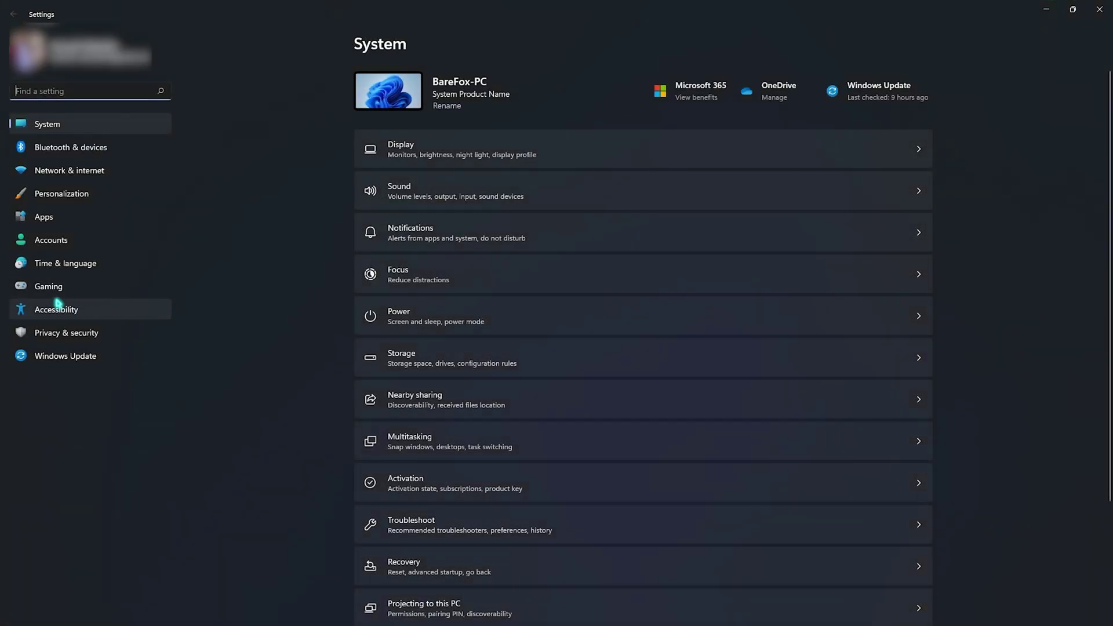
{"action": "left_click", "coordinate": [26, 286]}
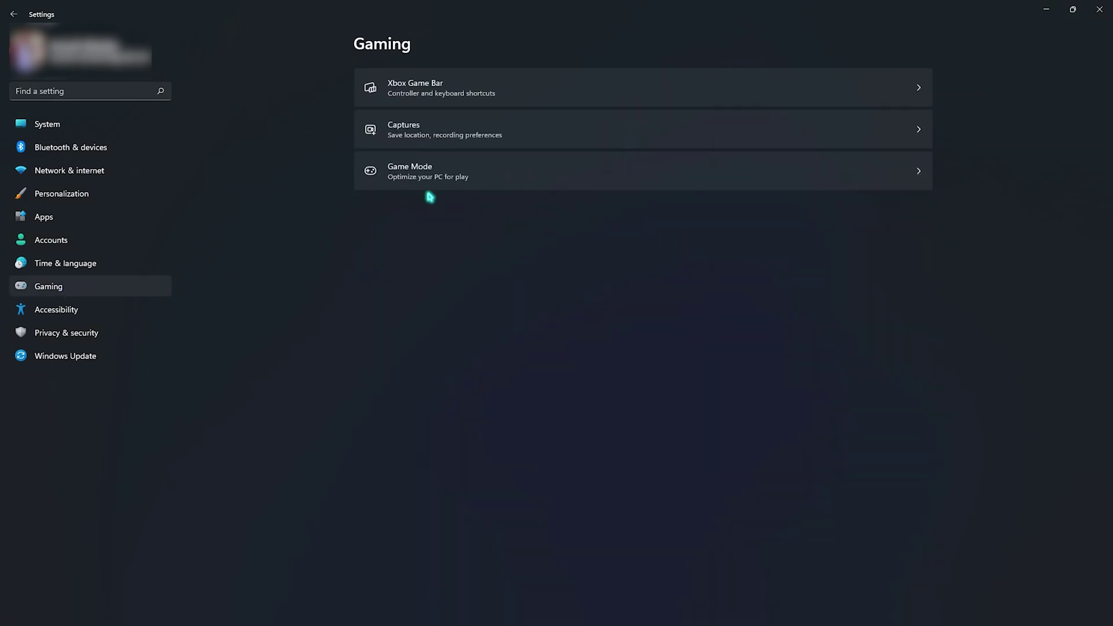
{"action": "left_click", "coordinate": [439, 92]}
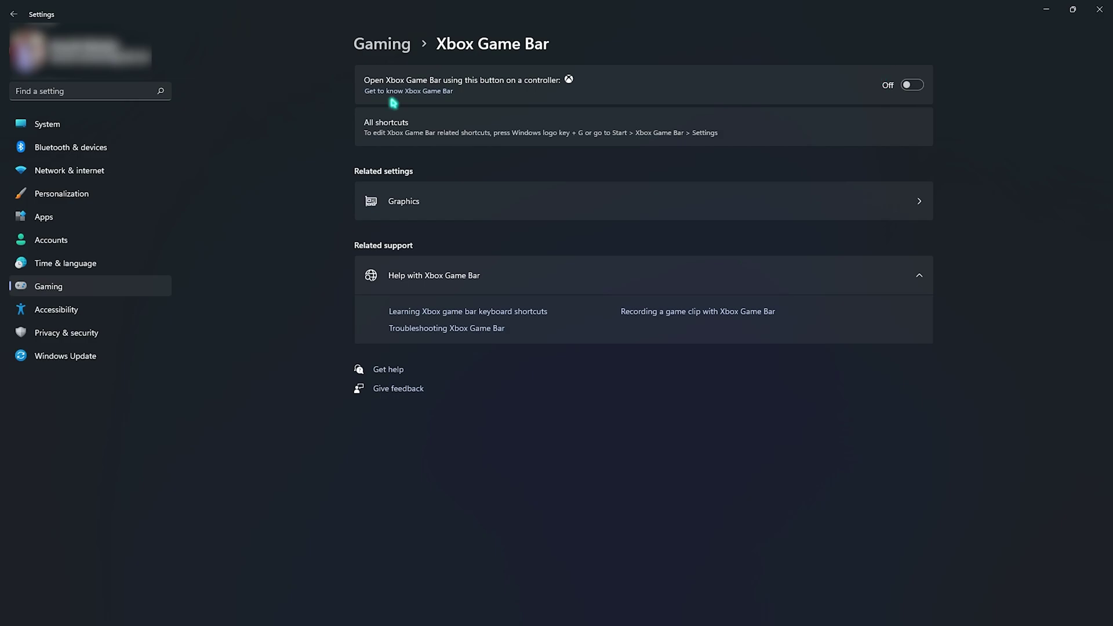
{"action": "left_click", "coordinate": [401, 47]}
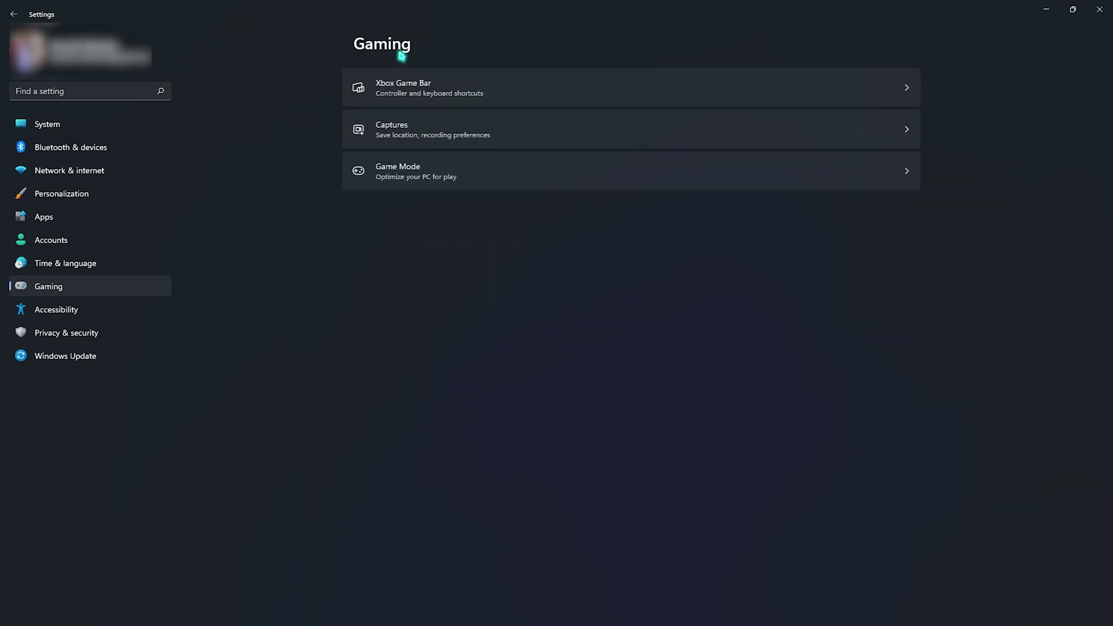
{"action": "left_click", "coordinate": [432, 158]}
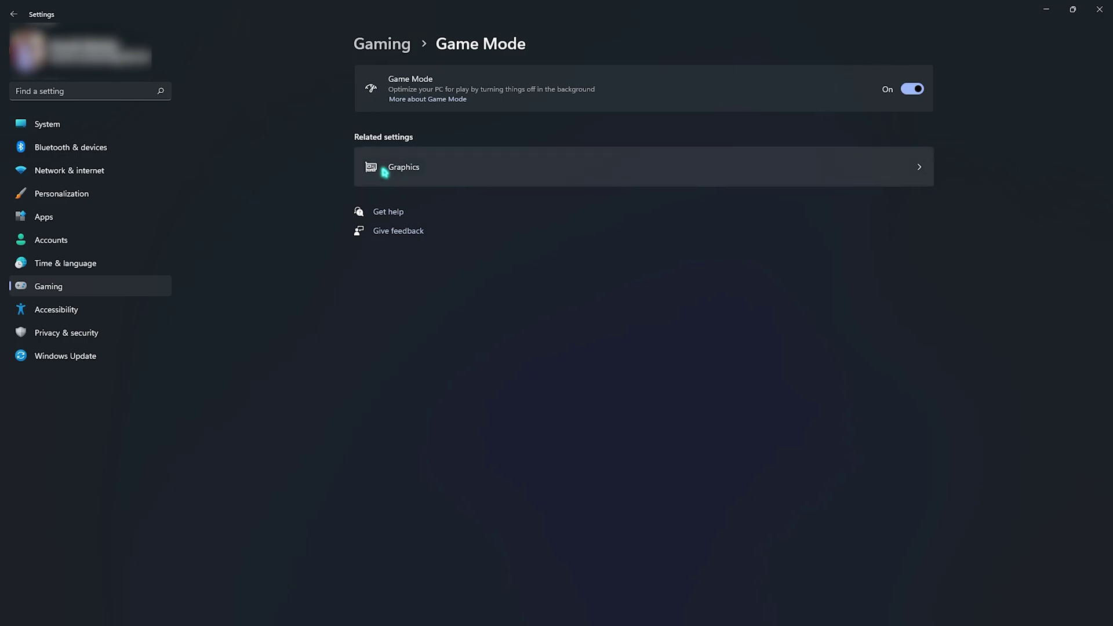
- Review the default graphics settings on the Graphics page
{"action": "left_click", "coordinate": [414, 165]}
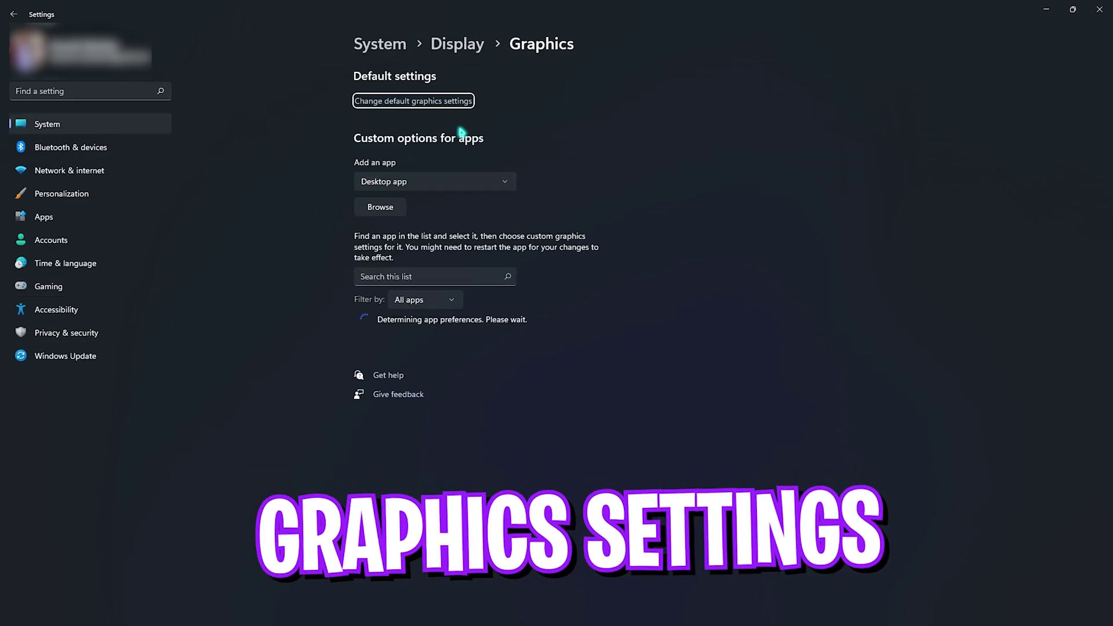
{"action": "left_click", "coordinate": [421, 102]}
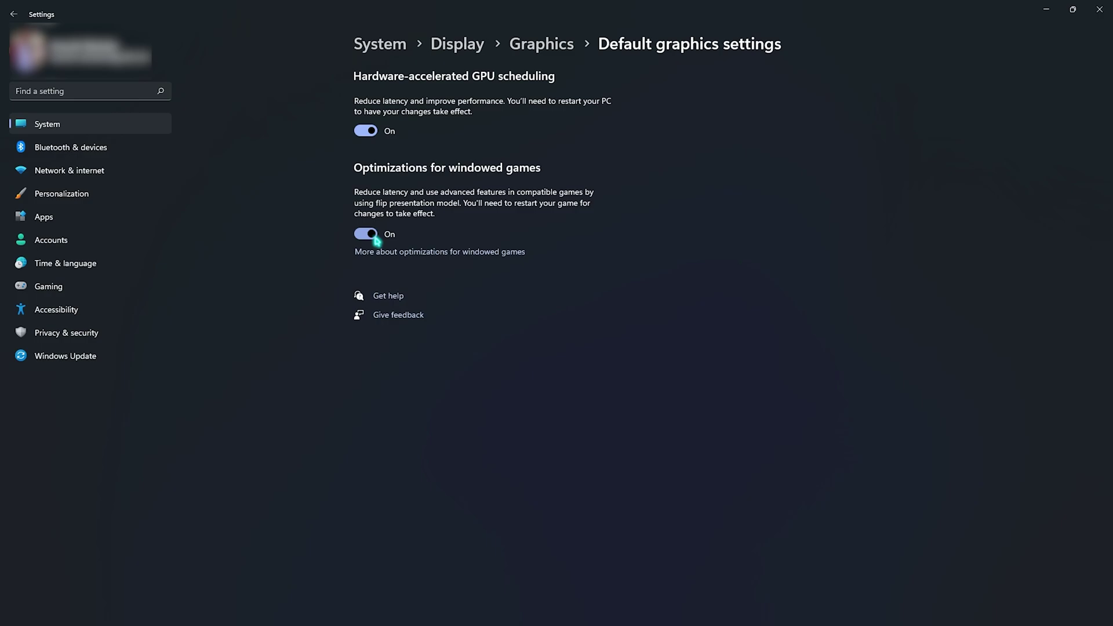
{"action": "left_click", "coordinate": [544, 49]}
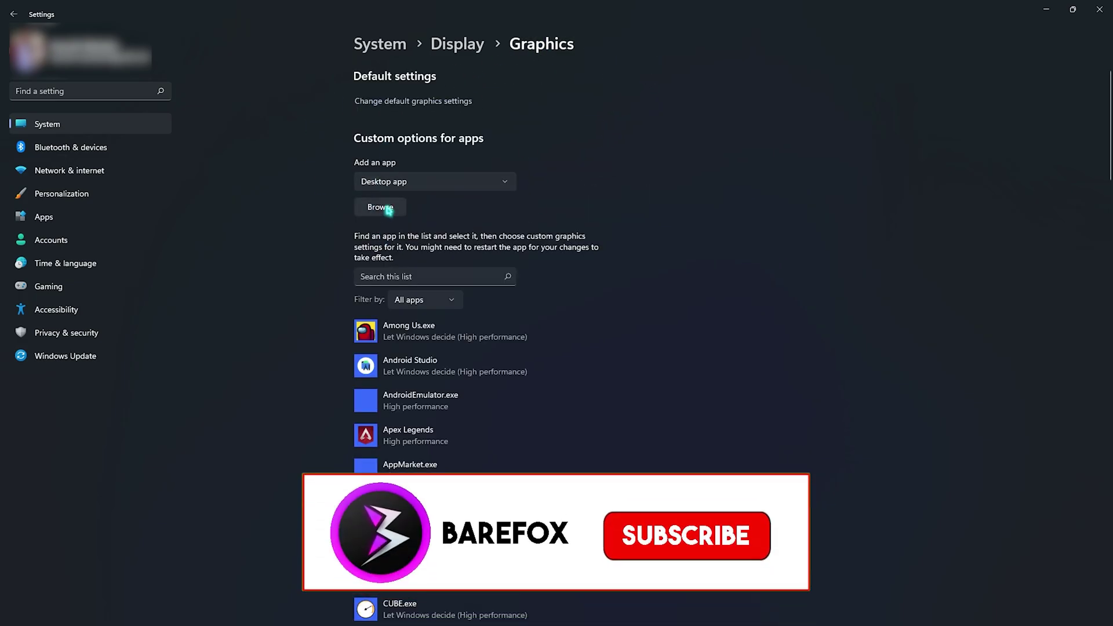
- Add PAYDAY3Client-Win64-Shipping.exe from the Win64 folder and set it to High performance
{"action": "left_click", "coordinate": [372, 209]}
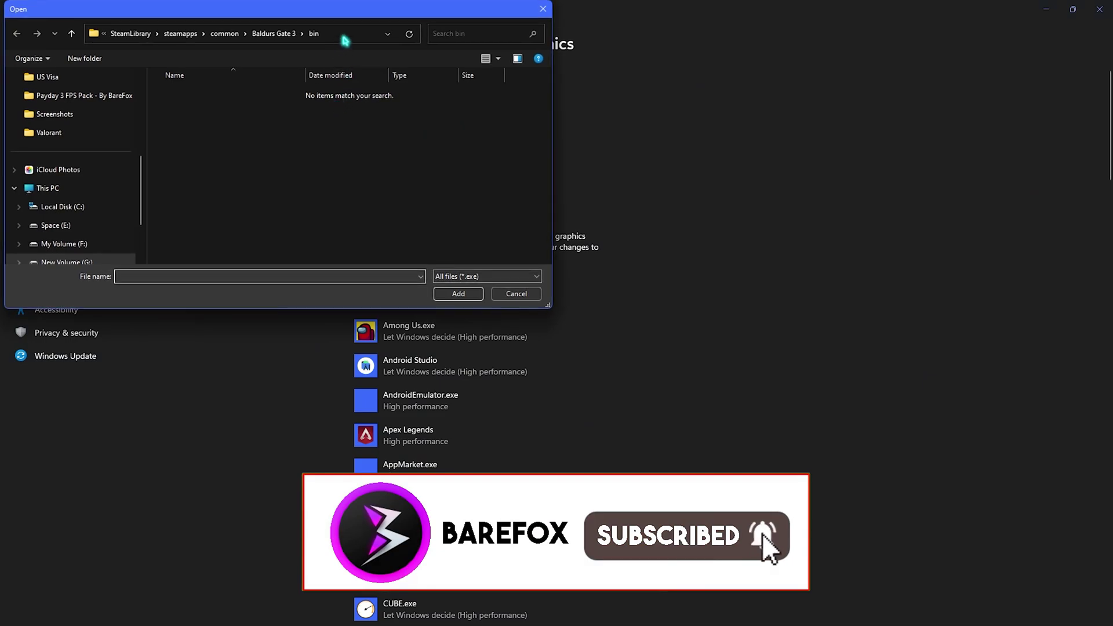
{"action": "left_click", "coordinate": [343, 35]}
{"action": "key", "text": "Return"}
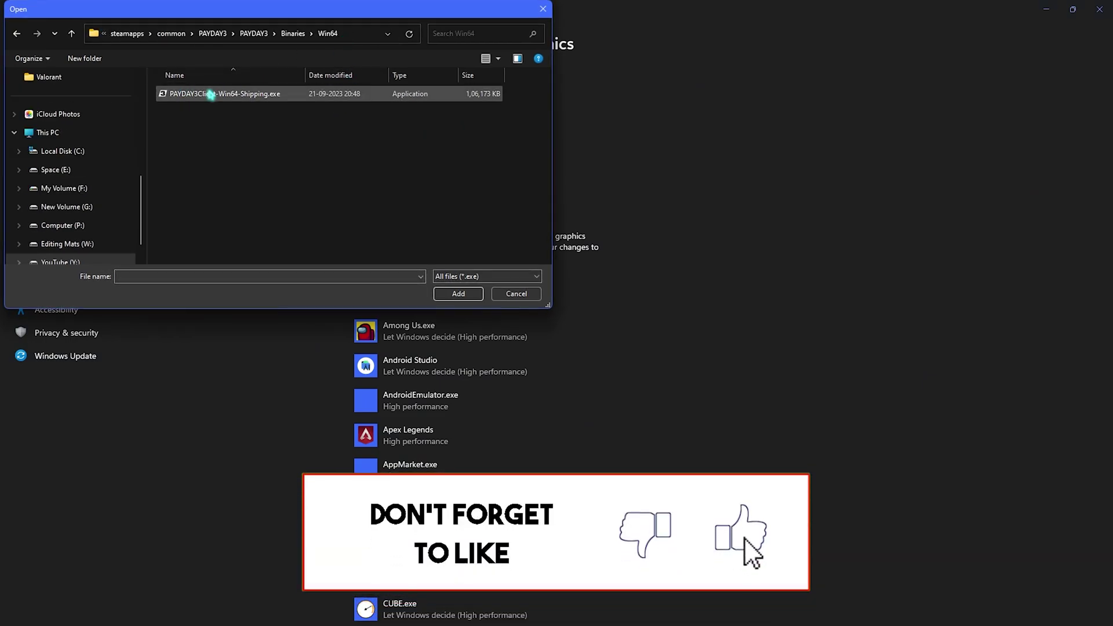
{"action": "left_click", "coordinate": [185, 95]}
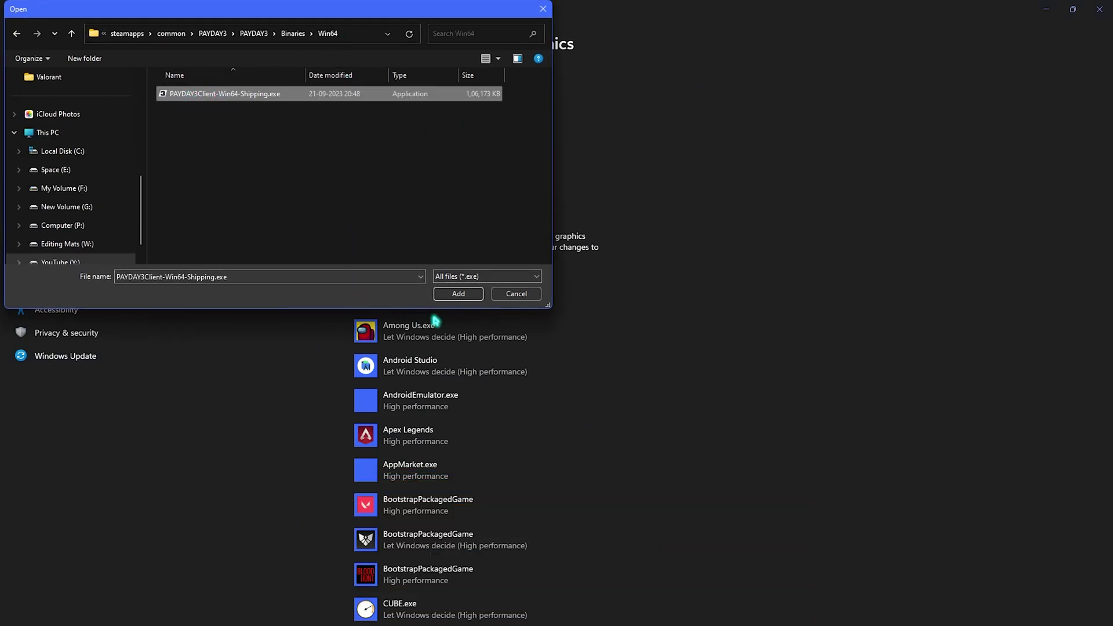
{"action": "left_click", "coordinate": [458, 294]}
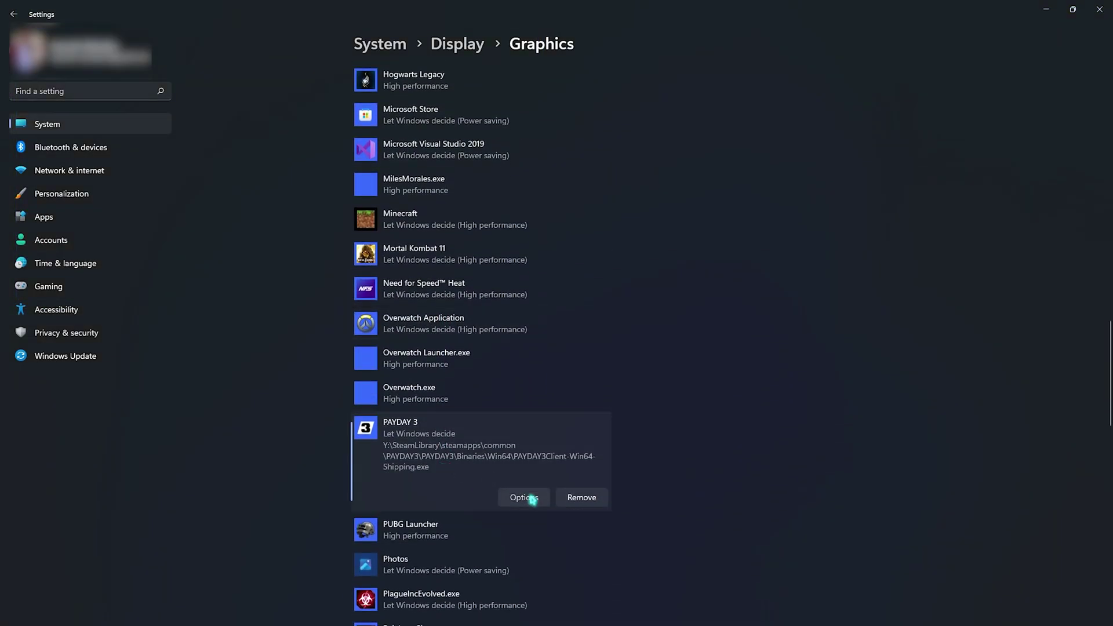
{"action": "left_click", "coordinate": [522, 497]}
{"action": "left_click", "coordinate": [502, 408]}
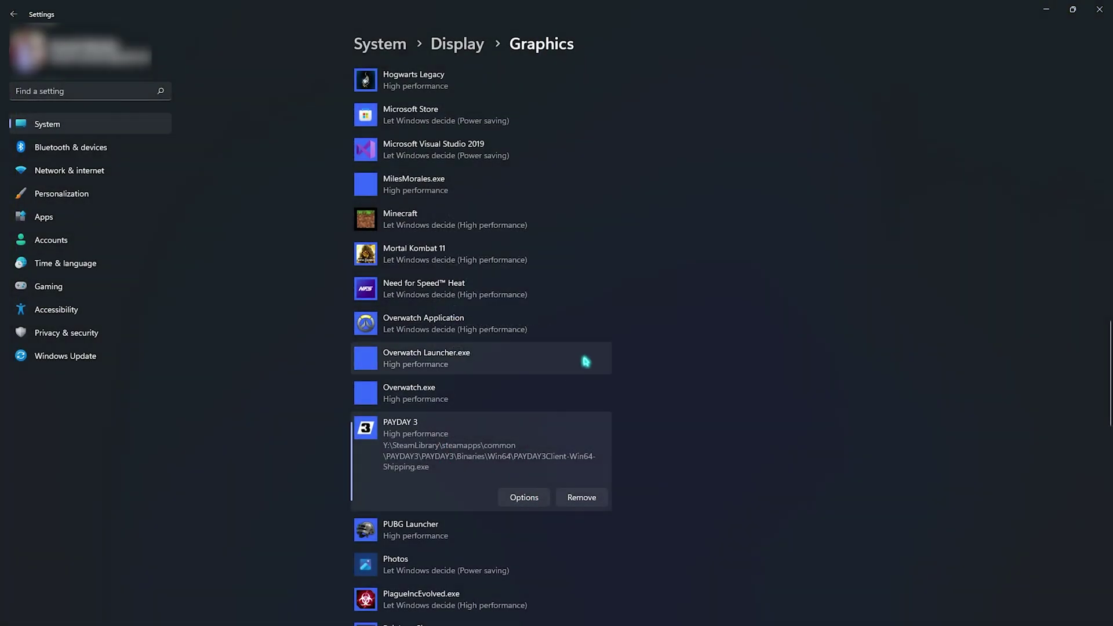
{"action": "scroll", "coordinate": [583, 359], "scroll_direction": "up", "scroll_amount": 20}
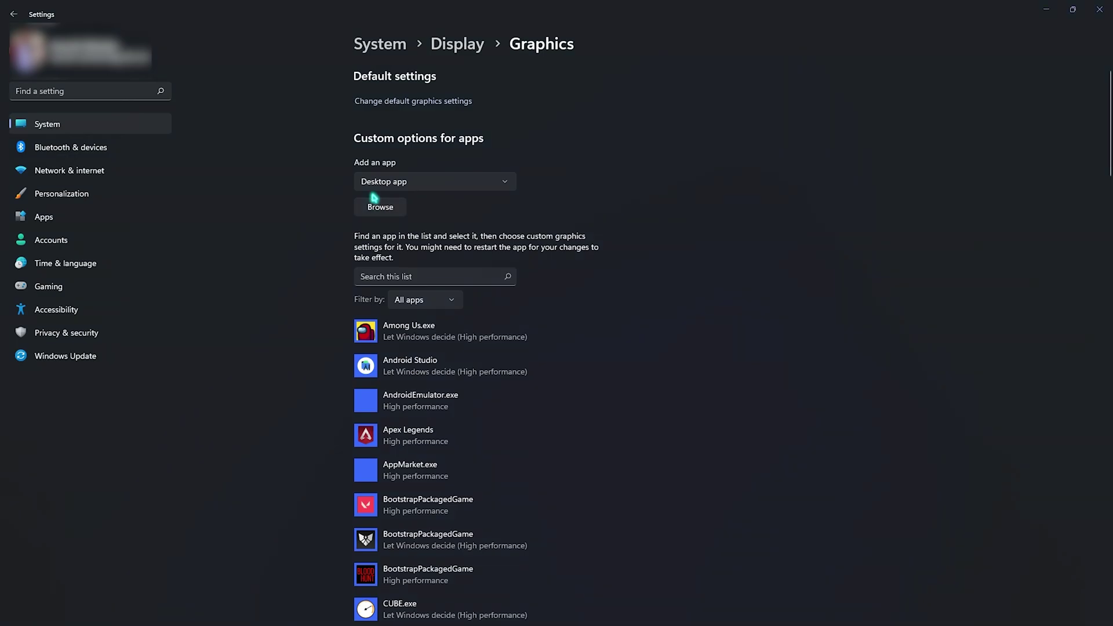
- Add PAYDAY3Client.exe at High performance to the Graphics list, then close Settings
{"action": "left_click", "coordinate": [375, 203]}
{"action": "left_click", "coordinate": [213, 34]}
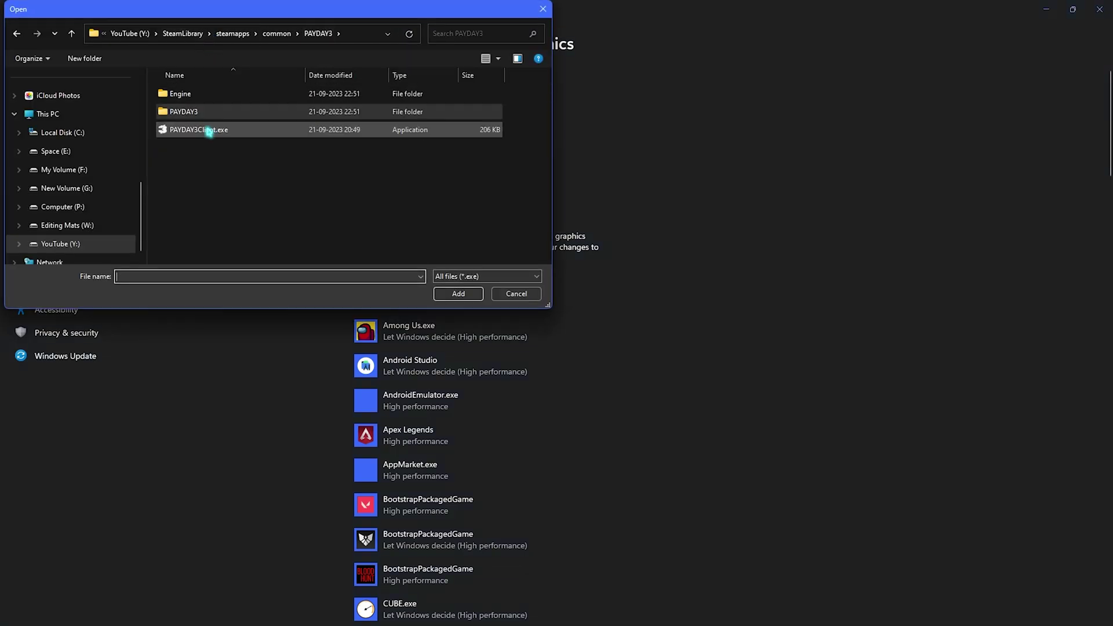
{"action": "left_click", "coordinate": [190, 132]}
{"action": "left_click", "coordinate": [447, 295]}
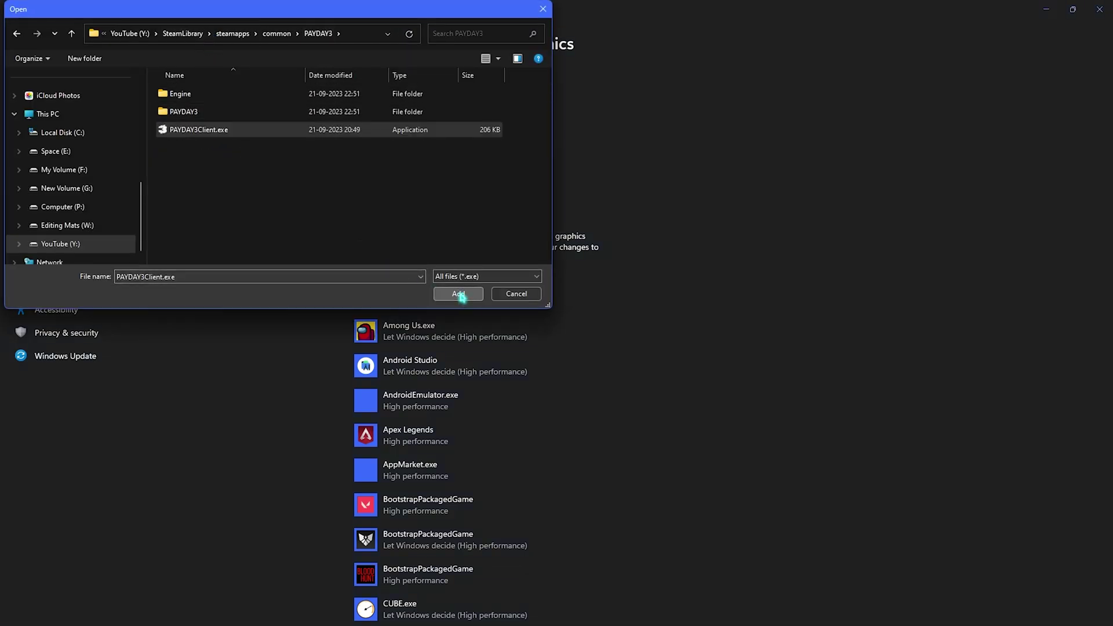
{"action": "left_click", "coordinate": [533, 221]}
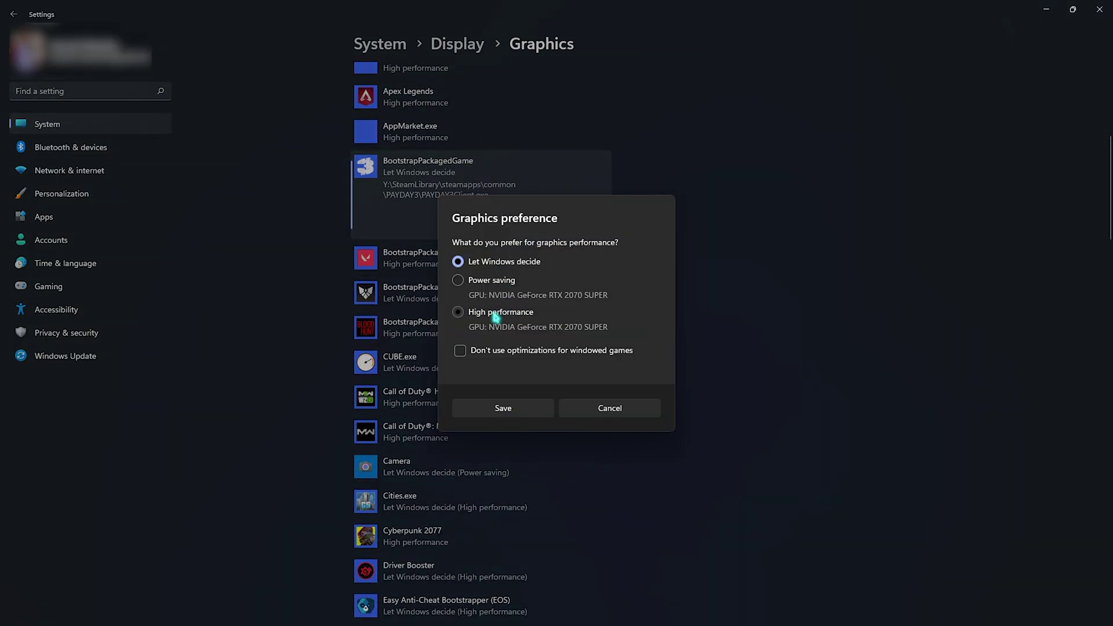
{"action": "left_click", "coordinate": [490, 408]}
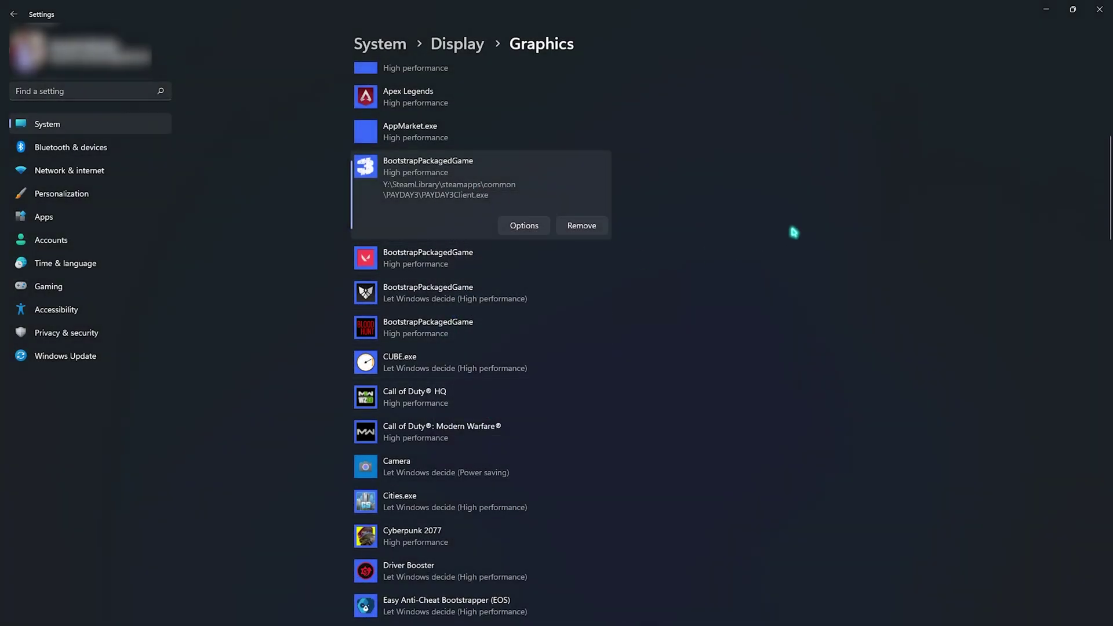
{"action": "scroll", "coordinate": [792, 231], "scroll_direction": "up", "scroll_amount": 5}
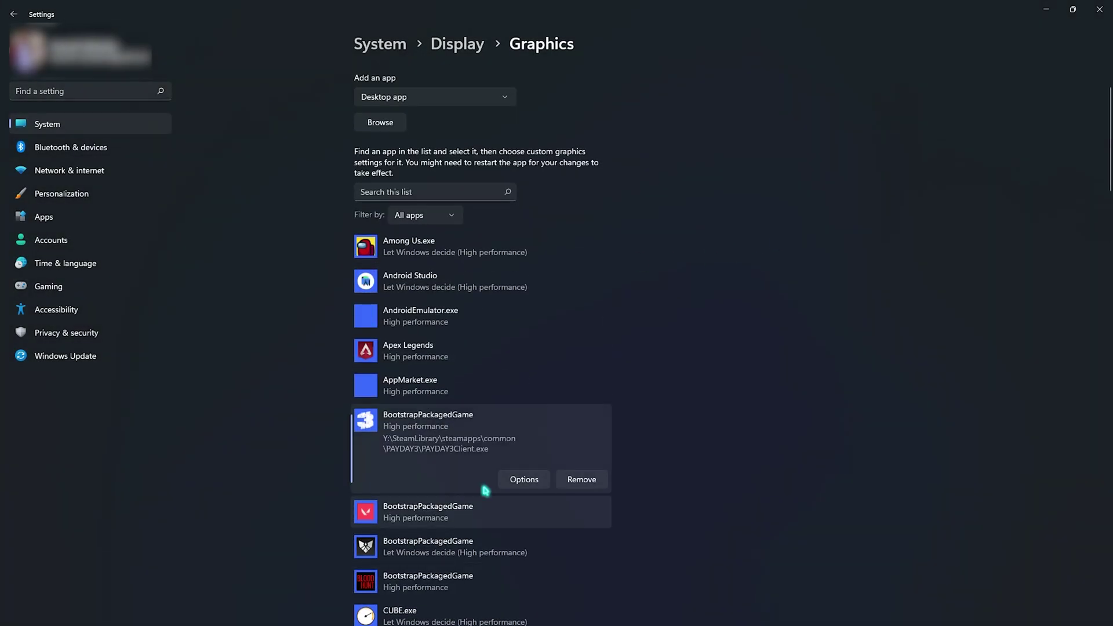
{"action": "left_click", "coordinate": [1109, 6]}
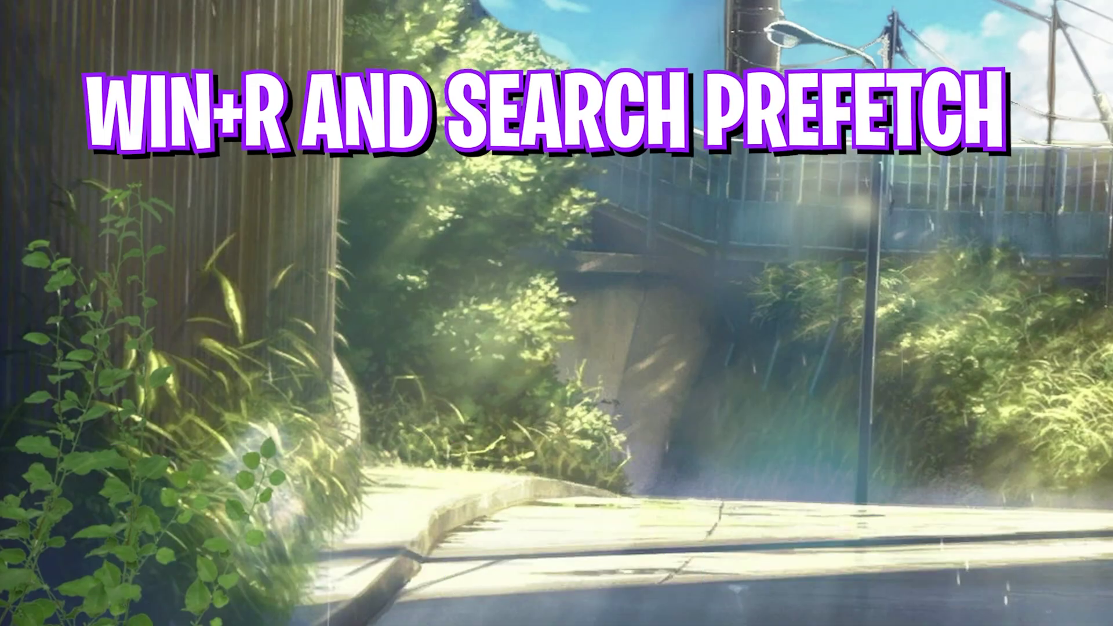
- Run 'prefetch' and permanently delete every file in the Prefetch folder
{"action": "key", "text": "super+r"}
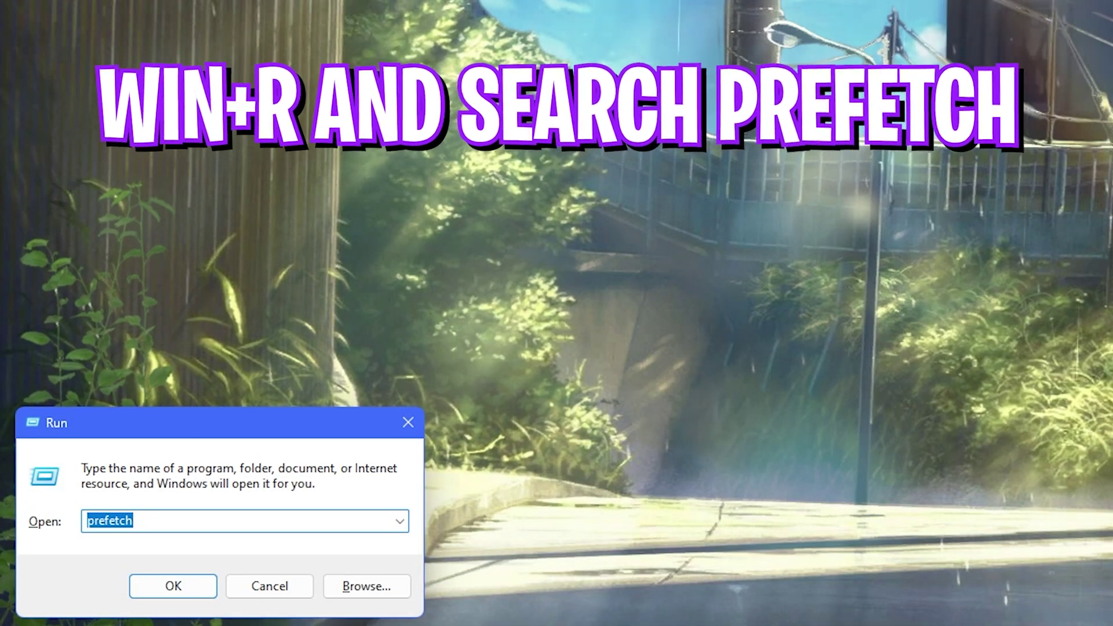
{"action": "key", "text": "Return"}
{"action": "left_click", "coordinate": [570, 334]}
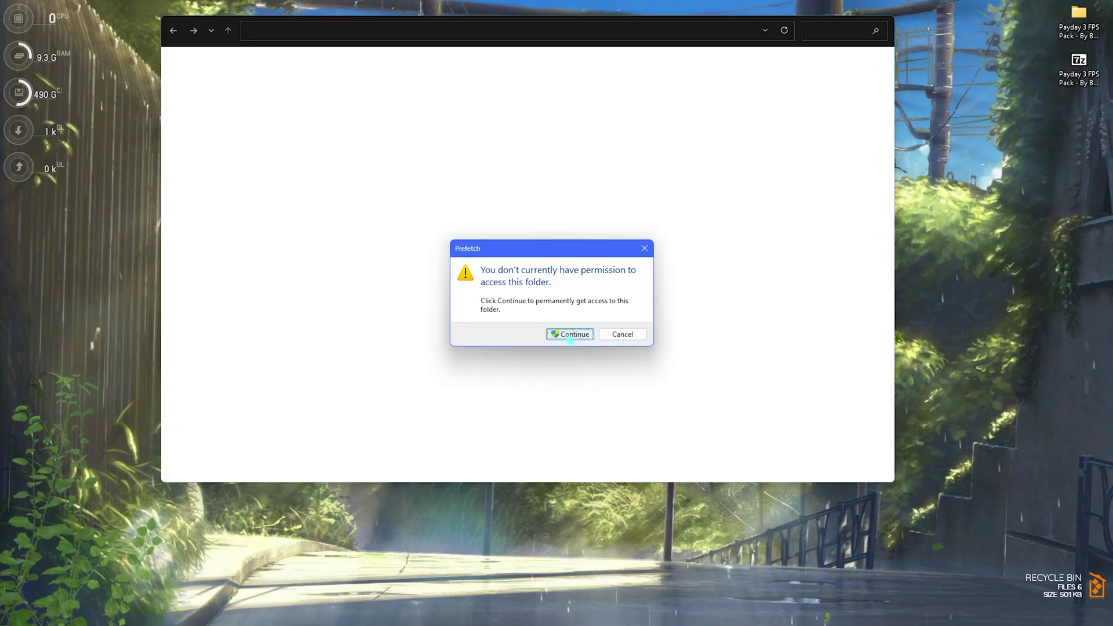
{"action": "key", "text": "ctrl+a"}
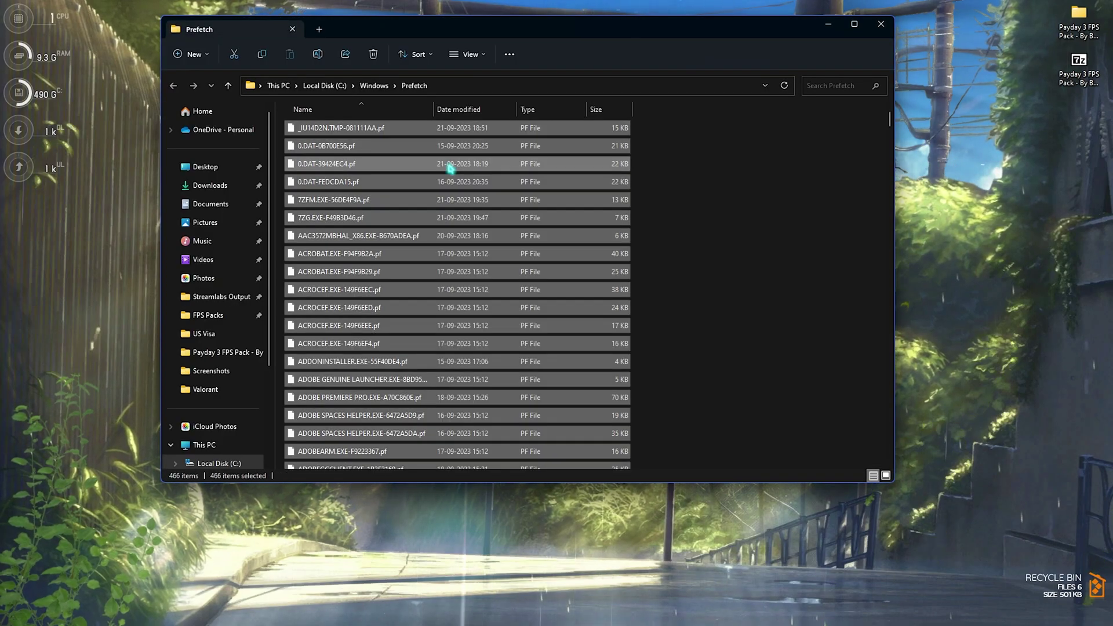
{"action": "key", "text": "shift+Delete"}
{"action": "key", "text": "Return"}
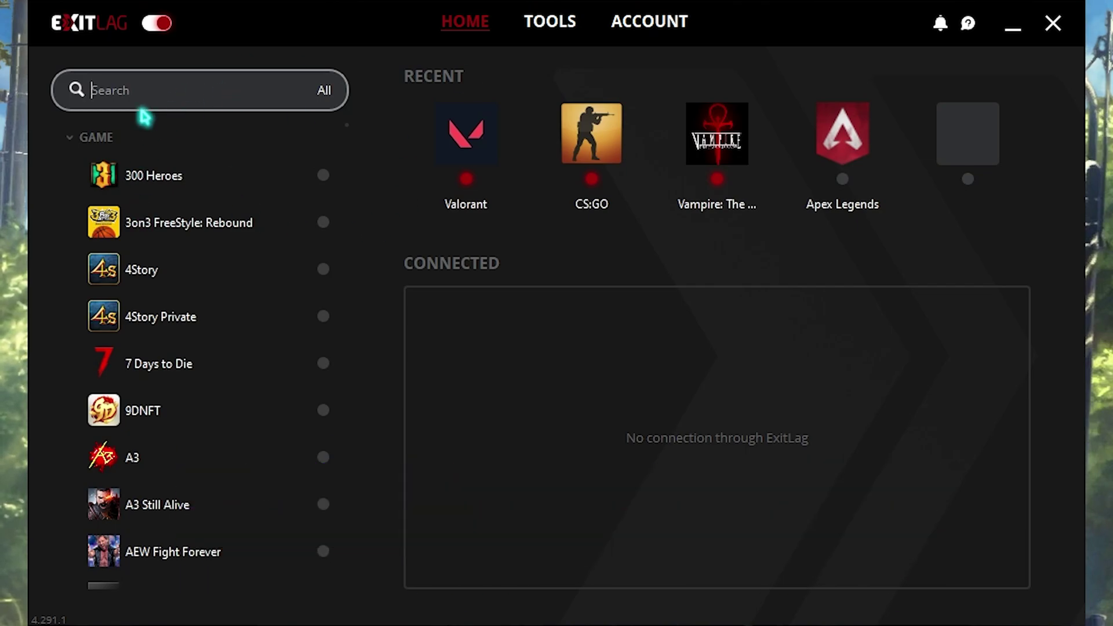
- Apply Payday 3 routes through the SG Singapore01 server and open ExitLag's Tools settings
{"action": "type", "text": "Pay"}
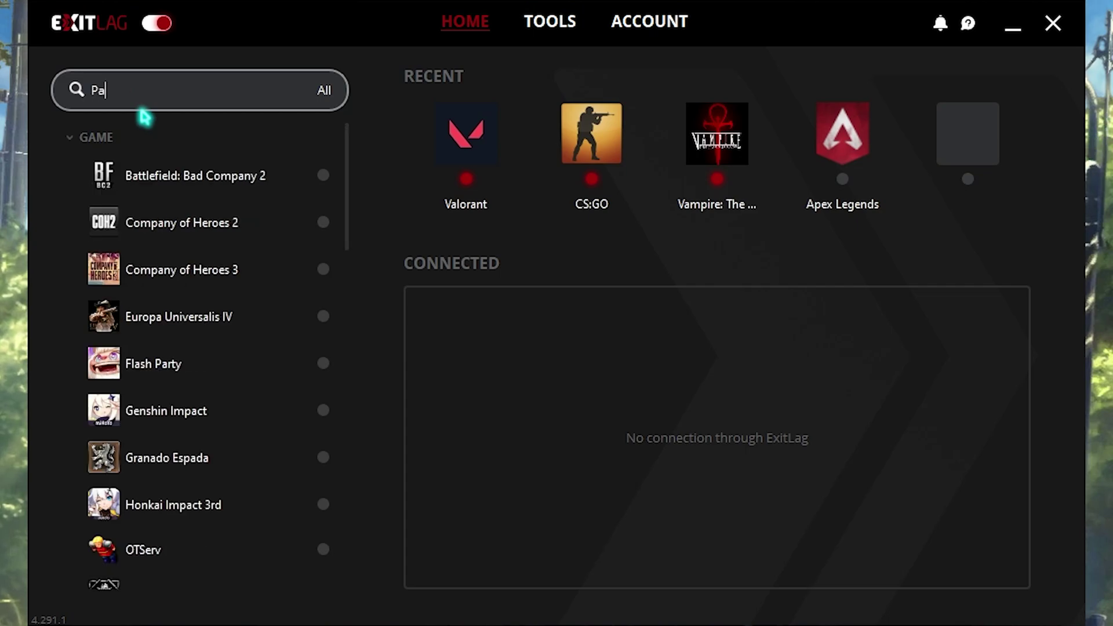
{"action": "left_click", "coordinate": [141, 220]}
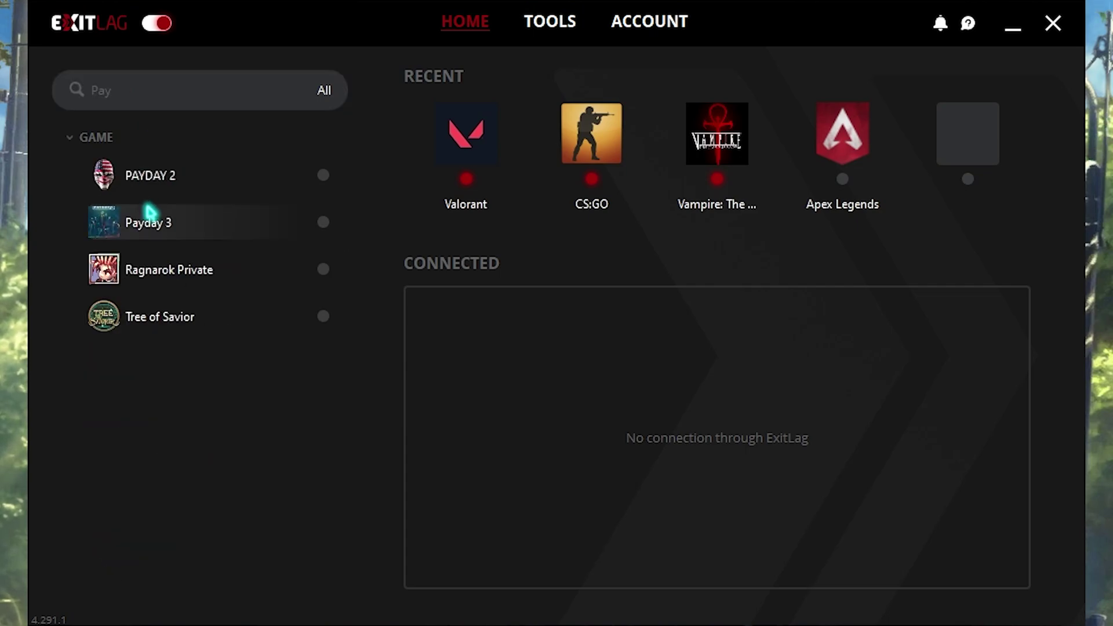
{"action": "left_click", "coordinate": [471, 174]}
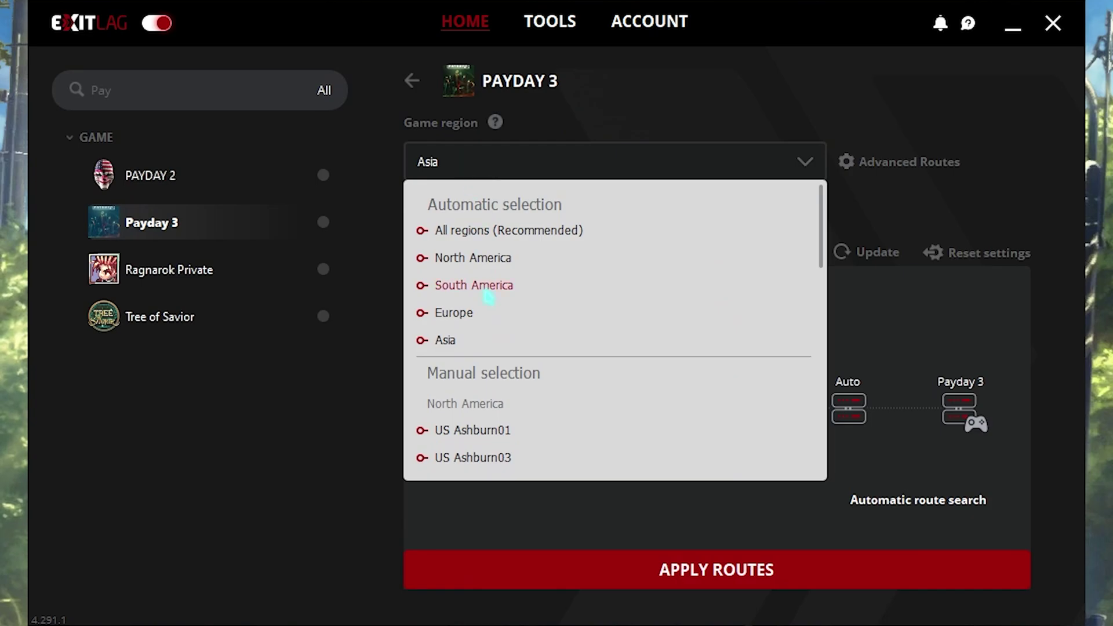
{"action": "scroll", "coordinate": [481, 330], "scroll_direction": "down", "scroll_amount": 10}
{"action": "left_click", "coordinate": [528, 371]}
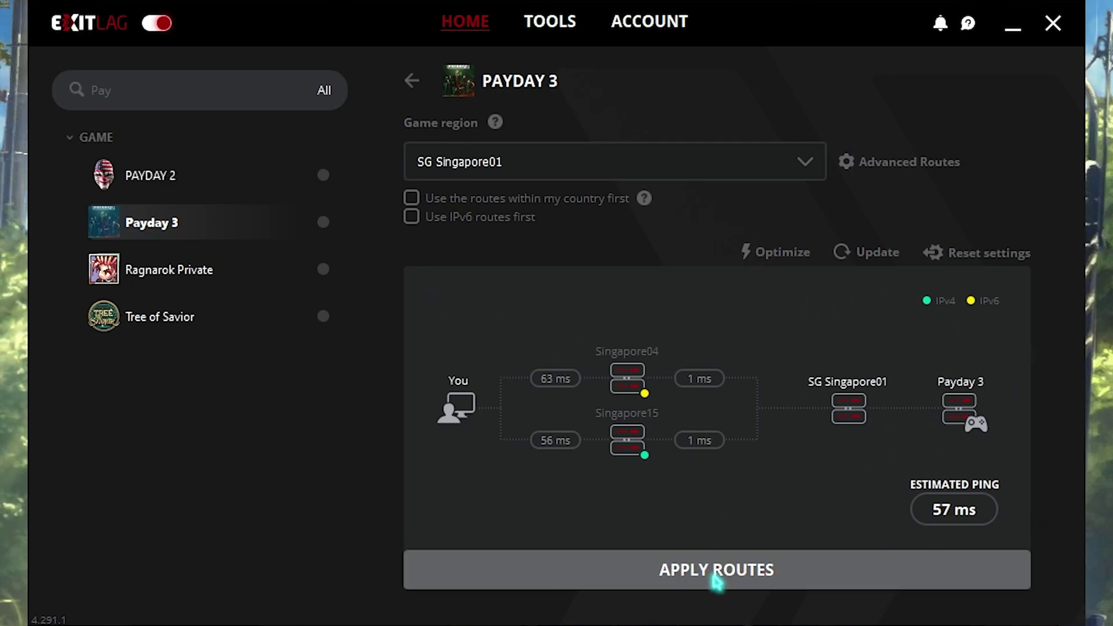
{"action": "left_click", "coordinate": [717, 581]}
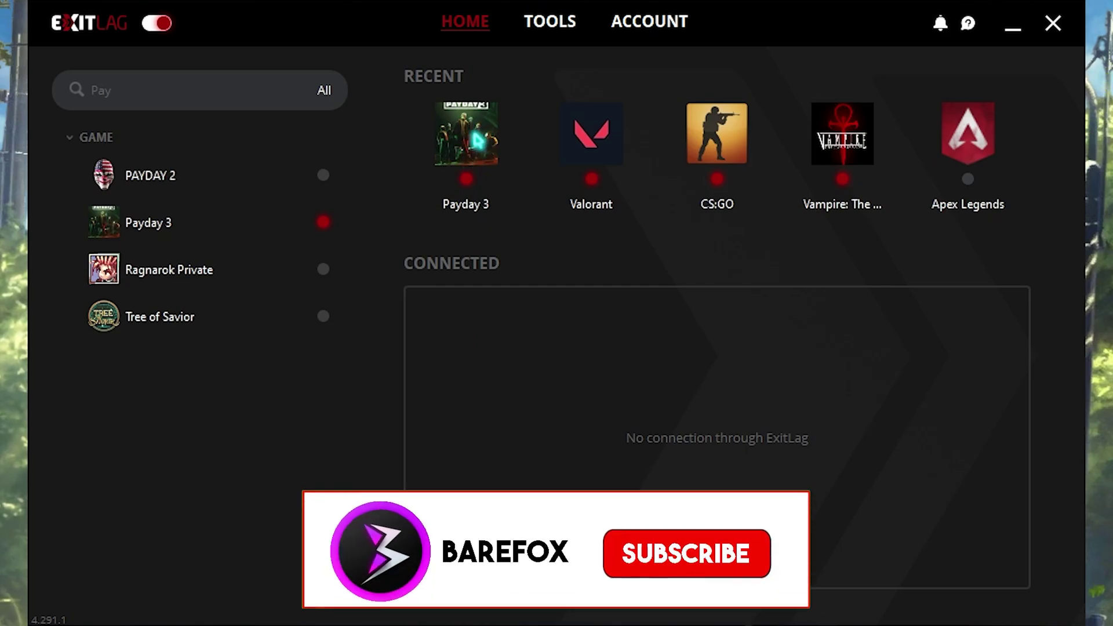
{"action": "left_click", "coordinate": [549, 26]}
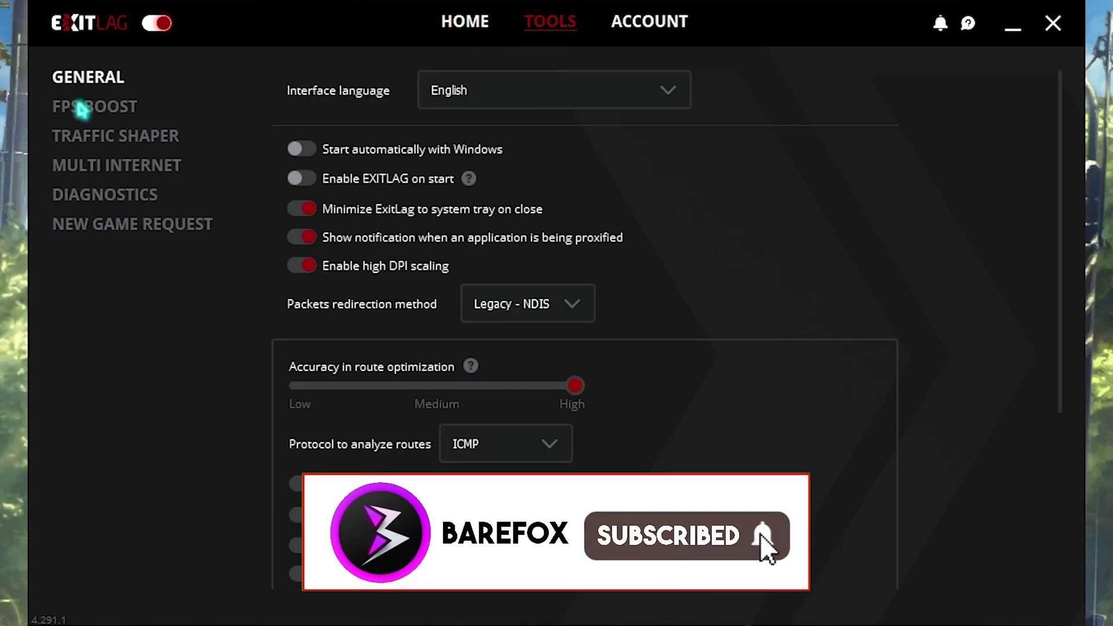
- Switch on Disable Core Parking under ExitLag's FPS Boost options
{"action": "left_click", "coordinate": [121, 106]}
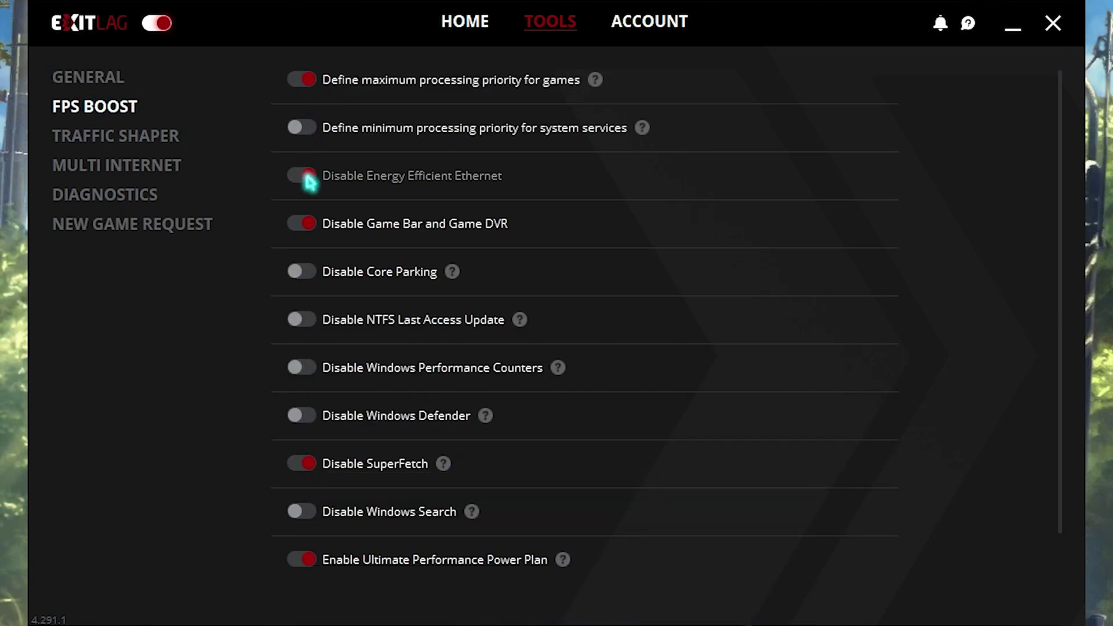
{"action": "left_click", "coordinate": [301, 271]}
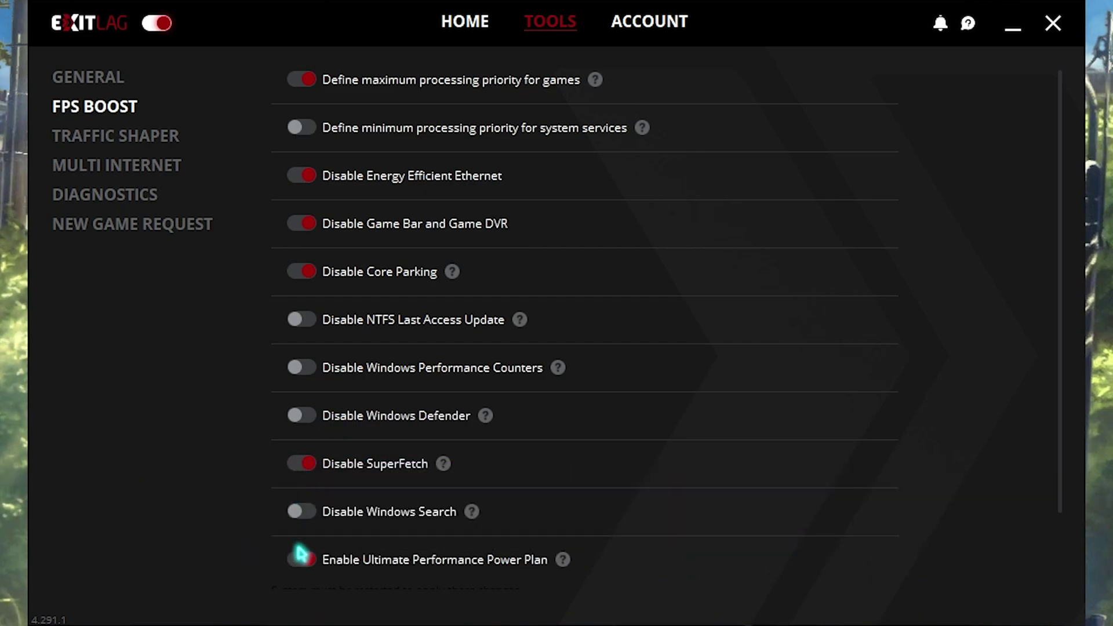
{"action": "scroll", "coordinate": [603, 400], "scroll_direction": "down", "scroll_amount": 1}
{"action": "scroll", "coordinate": [615, 401], "scroll_direction": "up", "scroll_amount": 1}
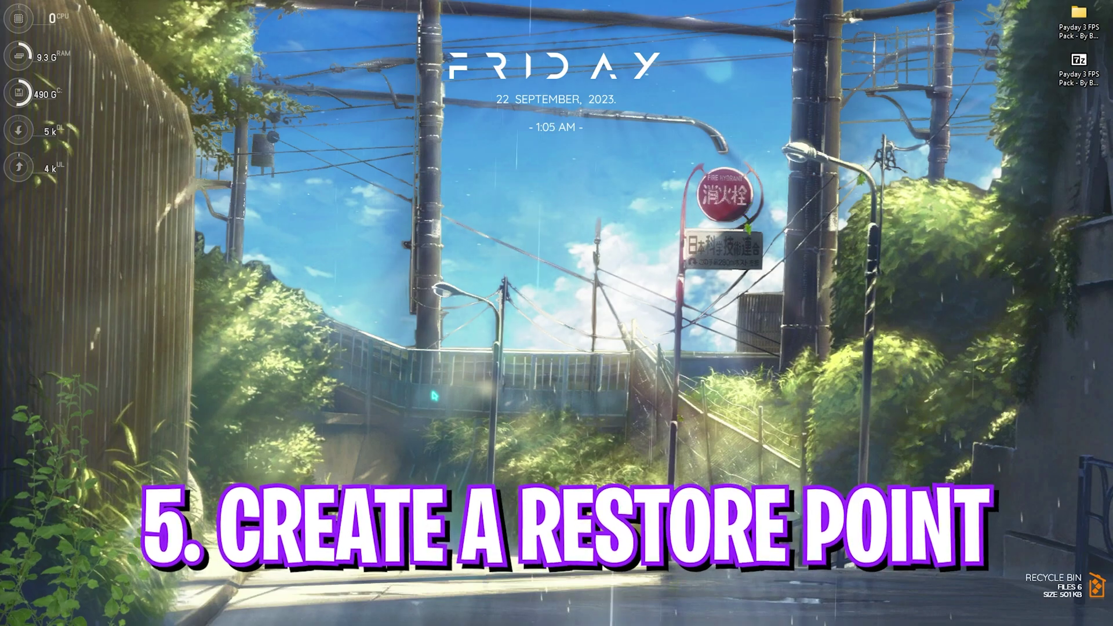
- Open System Protection from a 'crea' search and confirm Local Disk (C:)'s restore settings
{"action": "key", "text": "super"}
{"action": "type", "text": "crea"}
{"action": "key", "text": "Return"}
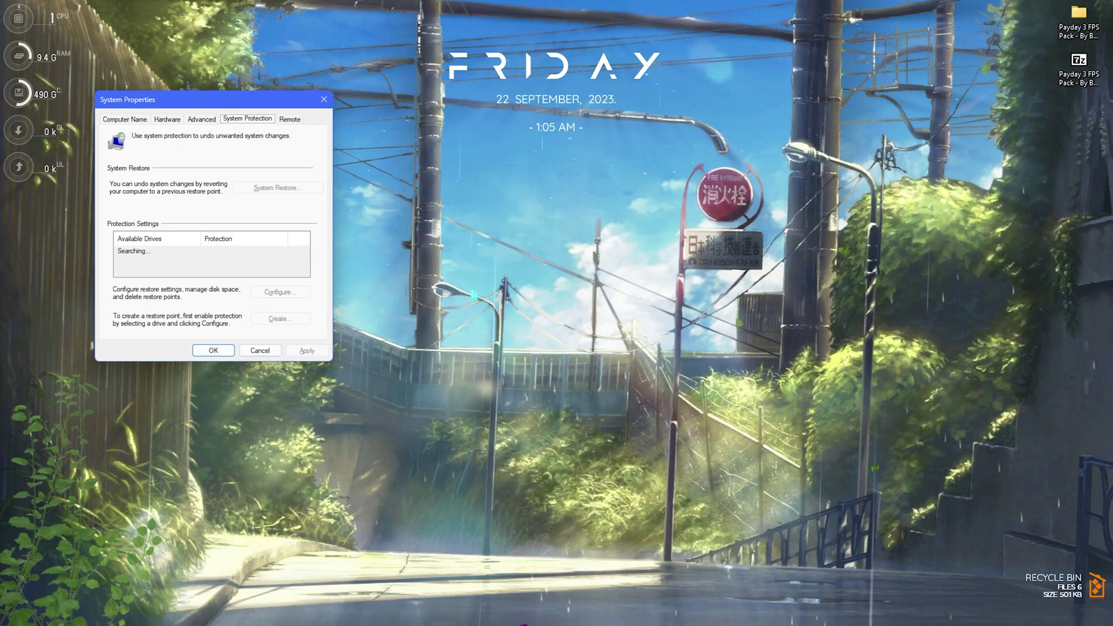
{"action": "scroll", "coordinate": [330, 384], "scroll_direction": "down", "scroll_amount": 1}
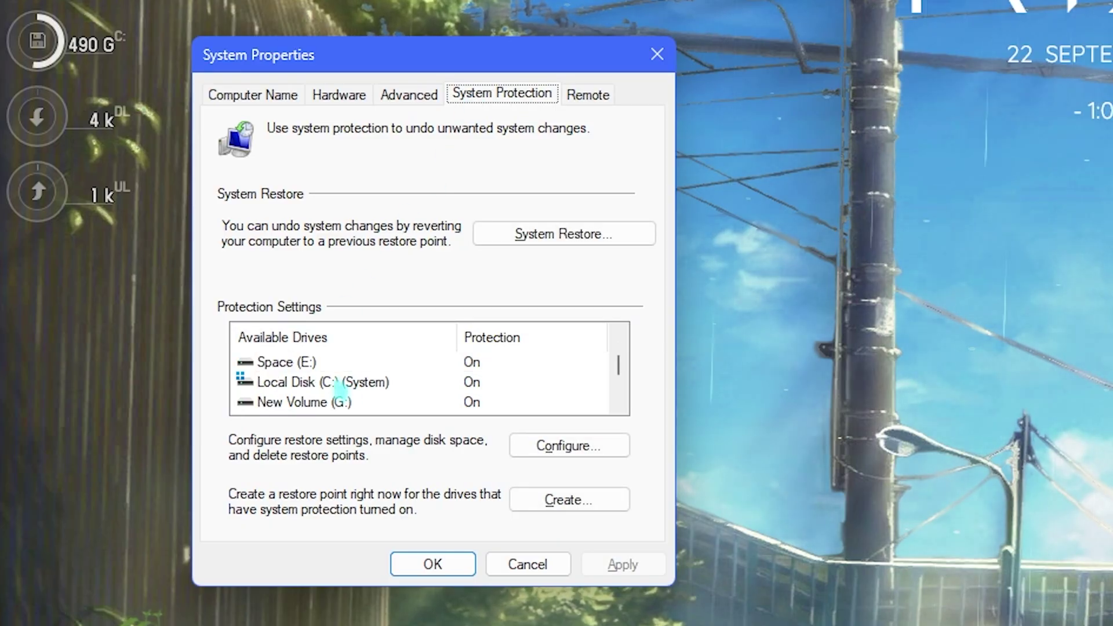
{"action": "left_click", "coordinate": [360, 382]}
{"action": "left_click", "coordinate": [551, 447]}
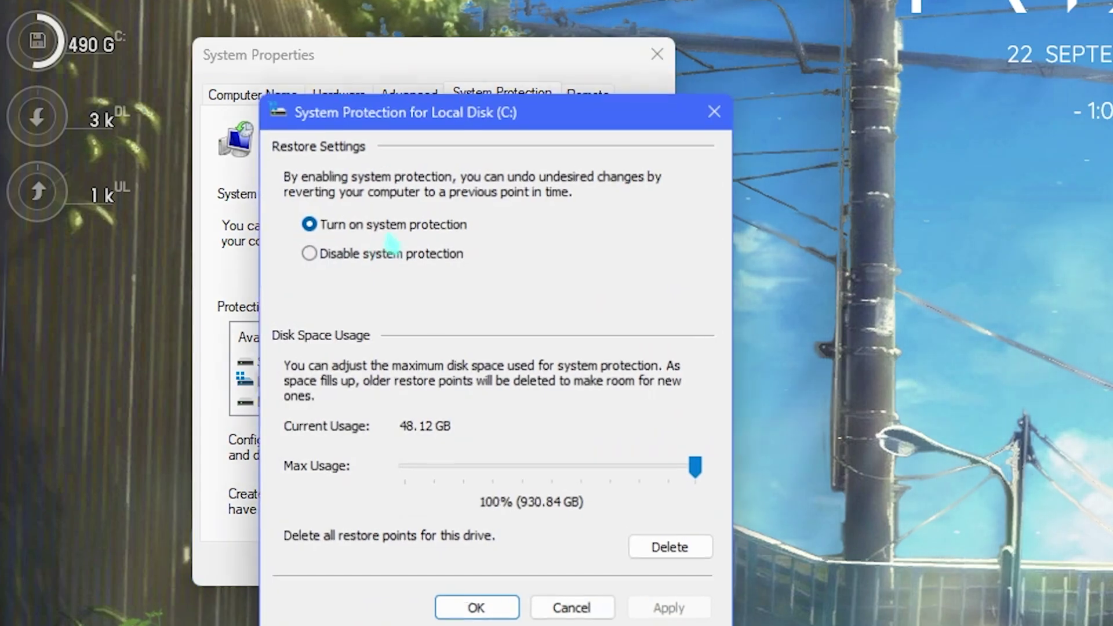
{"action": "left_click", "coordinate": [487, 611]}
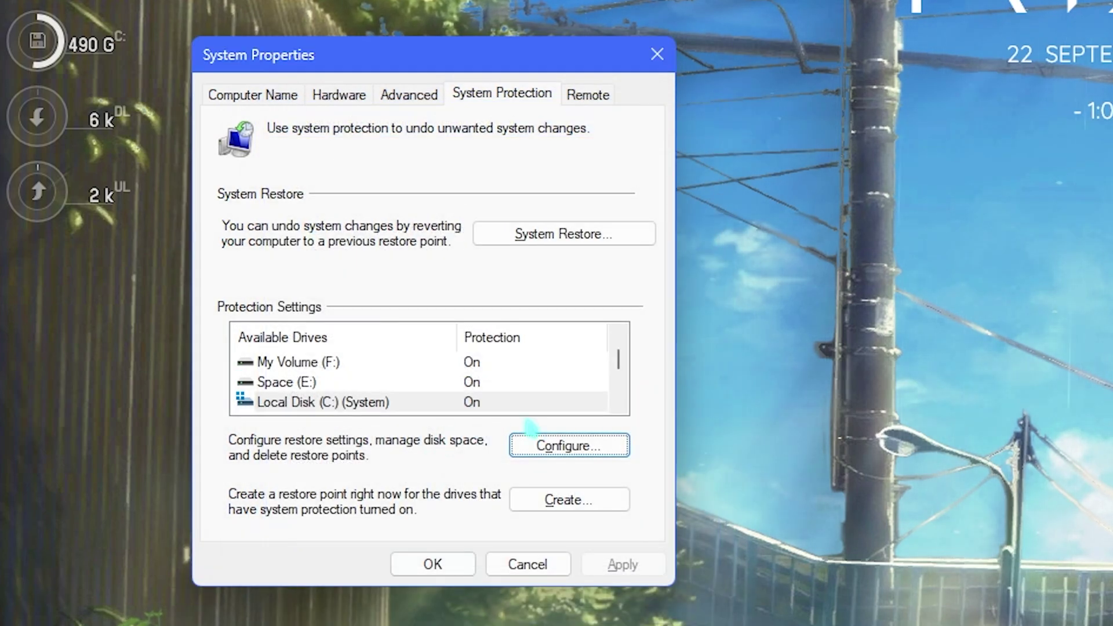
- Create a restore point named Payday 3, then close System Properties
{"action": "left_click", "coordinate": [566, 501]}
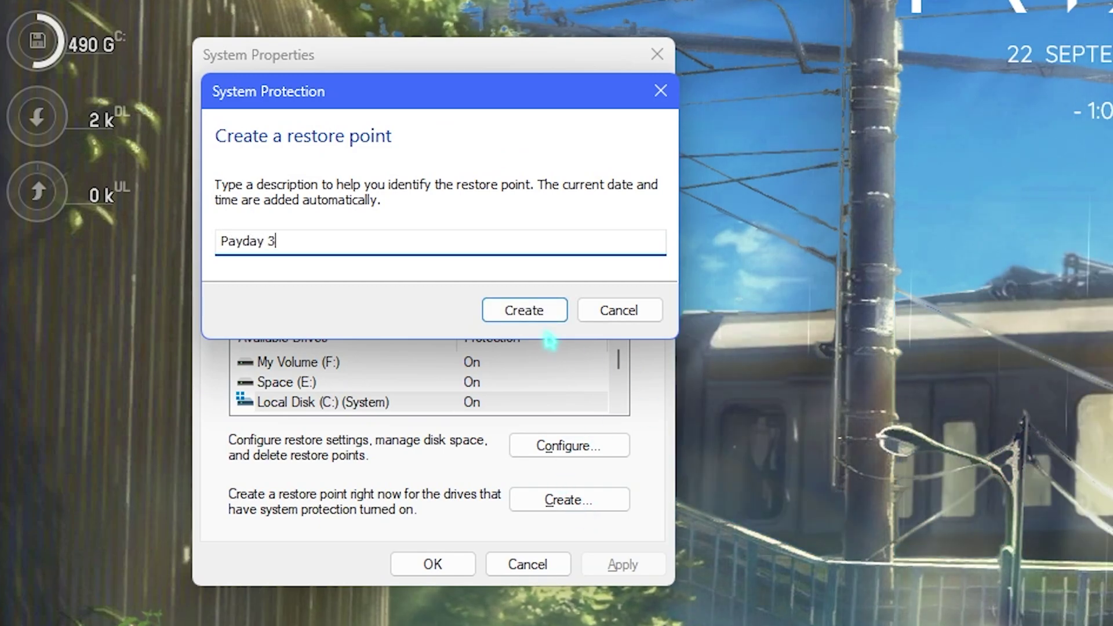
{"action": "left_click", "coordinate": [524, 310]}
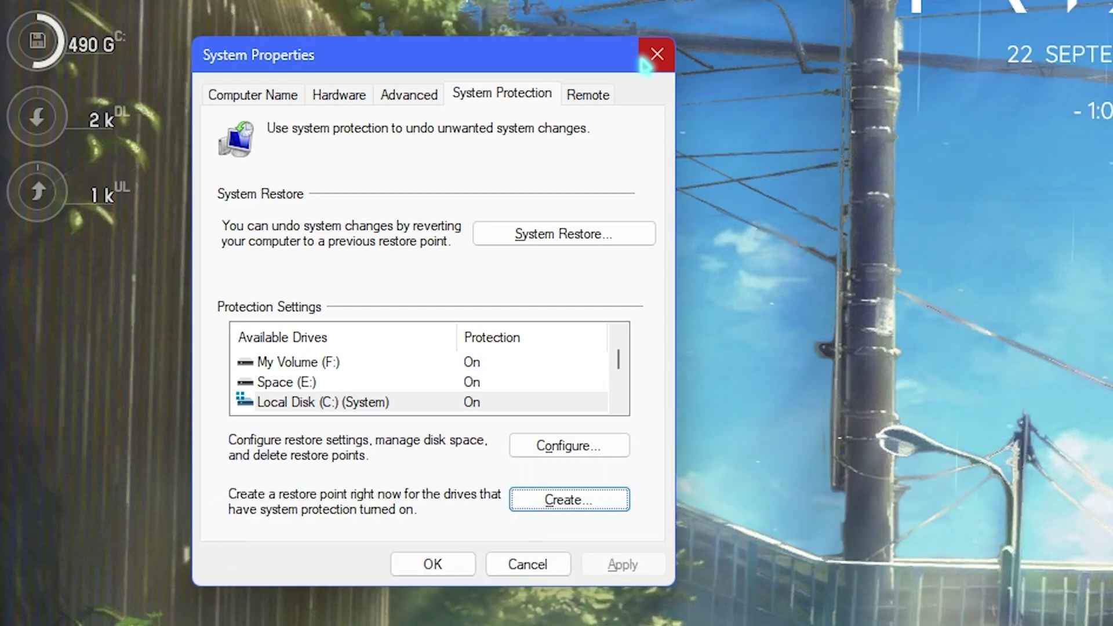
{"action": "left_click", "coordinate": [645, 66]}
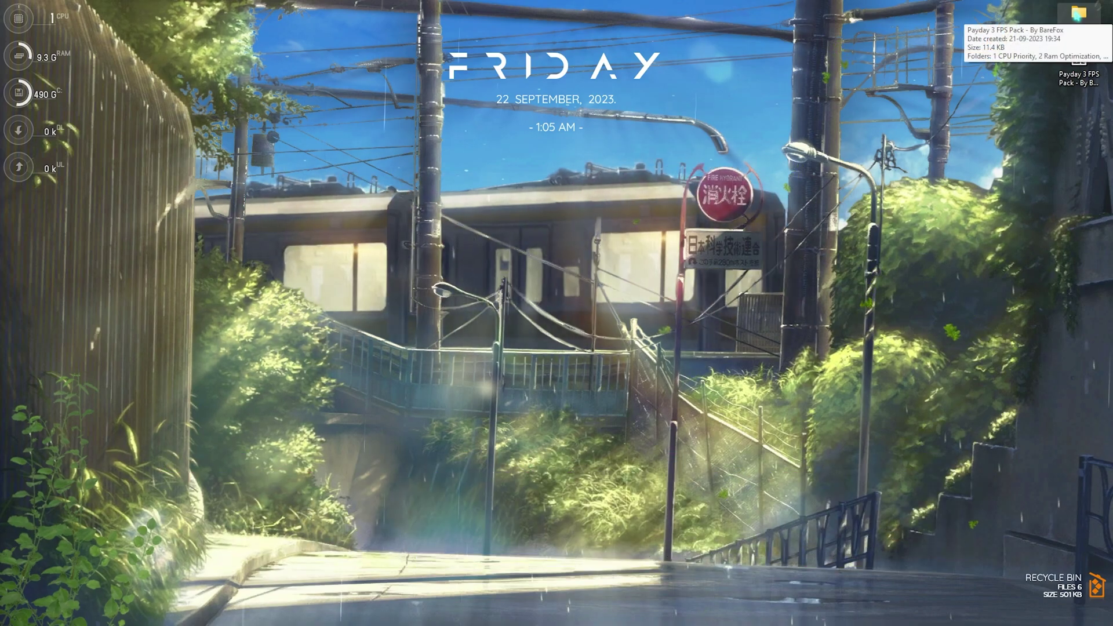
- Open the Payday 3 FPS Pack folder maximized, browse 1 CPU Priority and AMD, then return to the root
{"action": "double_click", "coordinate": [1078, 14]}
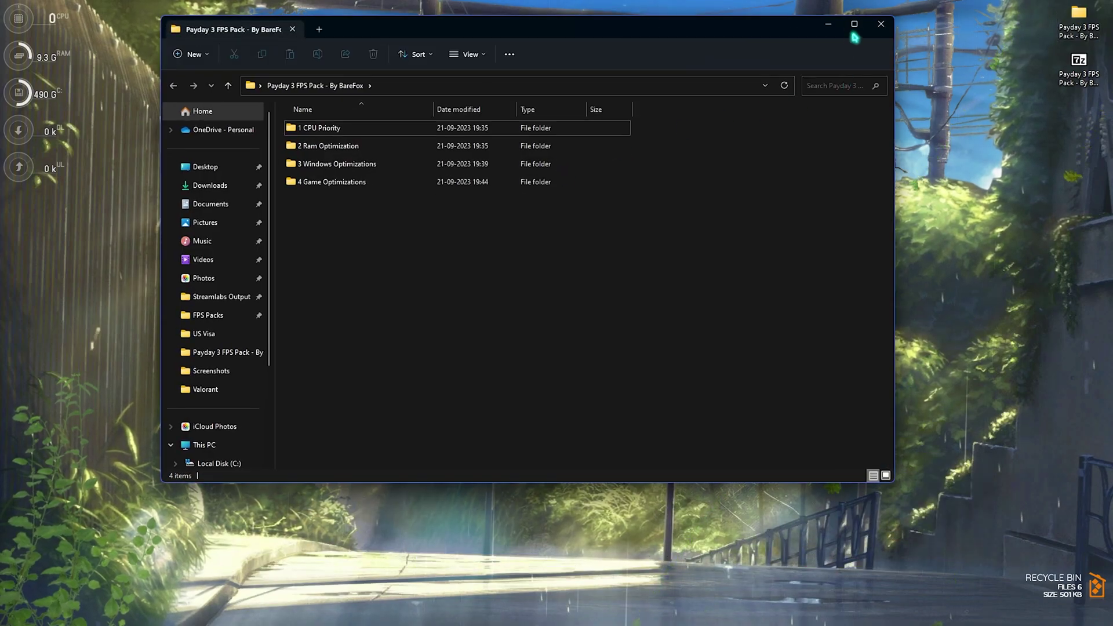
{"action": "left_click", "coordinate": [854, 27]}
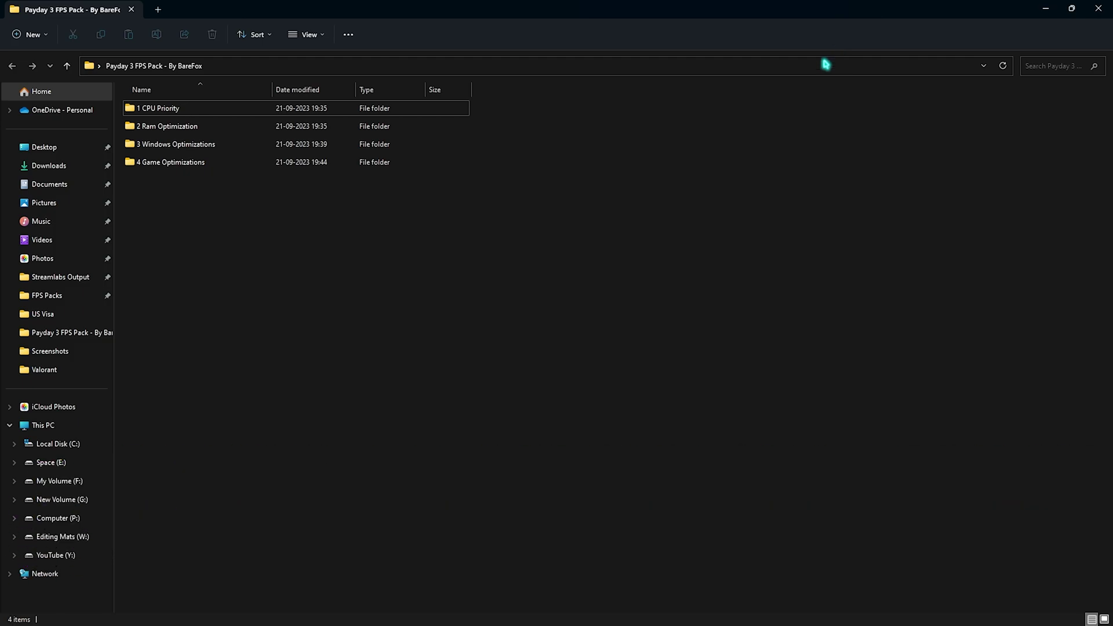
{"action": "double_click", "coordinate": [186, 111]}
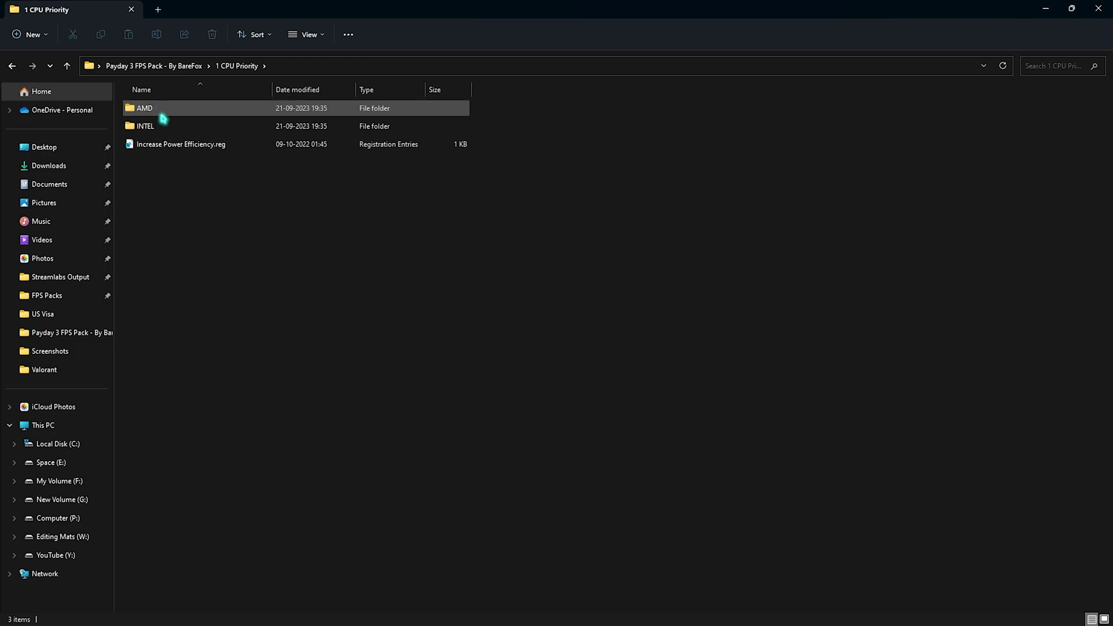
{"action": "double_click", "coordinate": [162, 114]}
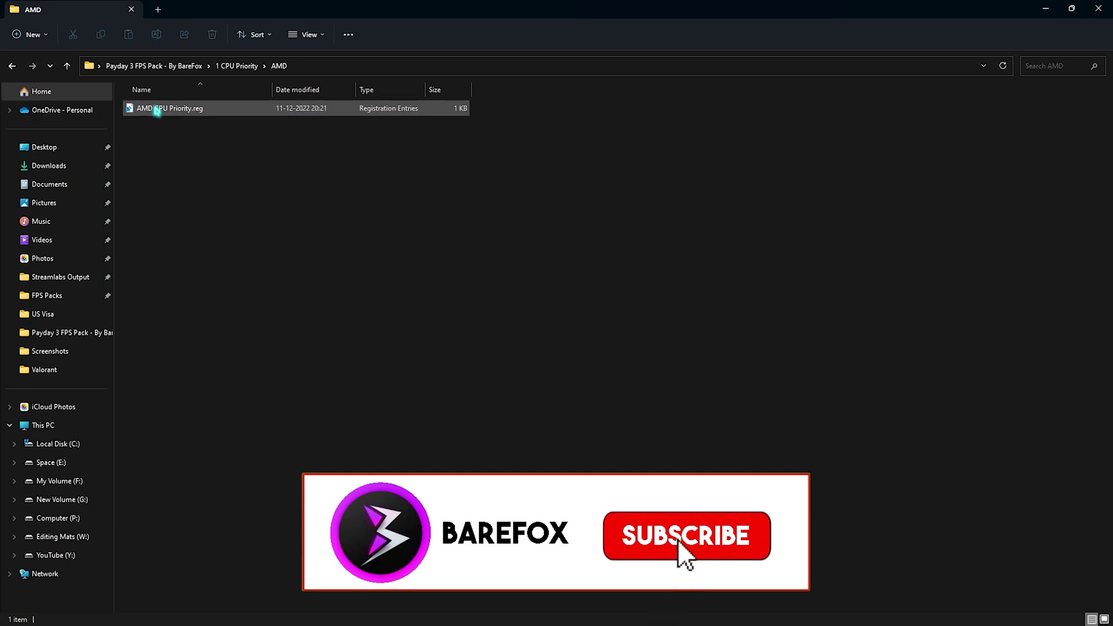
{"action": "left_click", "coordinate": [219, 68]}
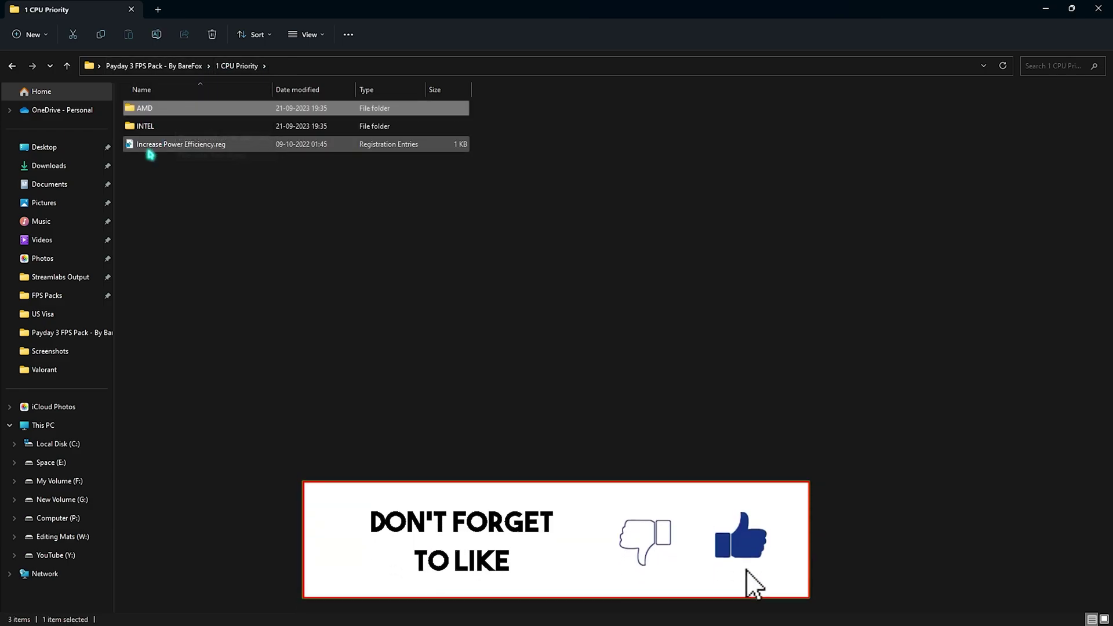
{"action": "left_click_drag", "start_coordinate": [264, 214], "coordinate": [152, 152]}
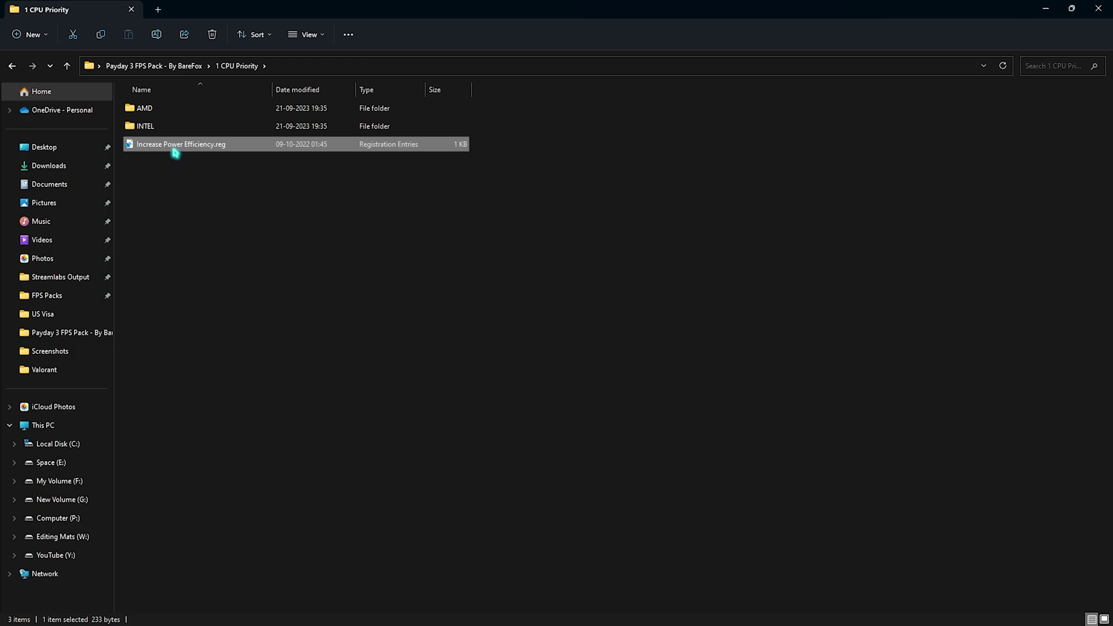
{"action": "left_click", "coordinate": [172, 66]}
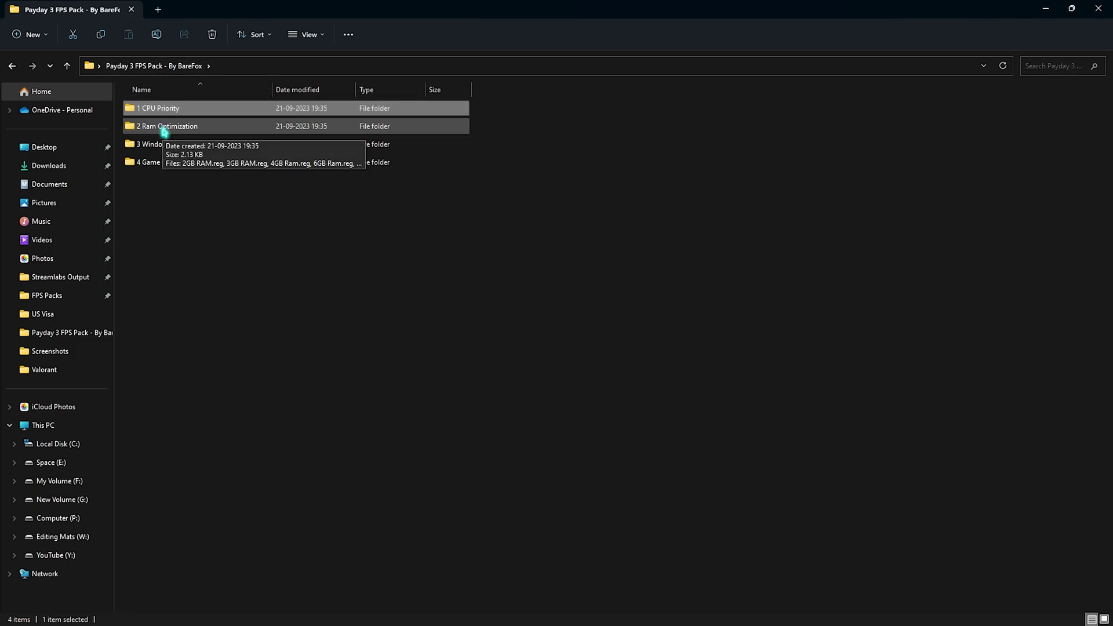
- Review the 2GB–64GB RAM presets in 2 Ram Optimization, such as 32GB Ram.reg, then go back up
{"action": "double_click", "coordinate": [162, 126]}
{"action": "left_click_drag", "start_coordinate": [643, 332], "coordinate": [432, 109]}
{"action": "left_click", "coordinate": [300, 304]}
{"action": "left_click", "coordinate": [215, 288]}
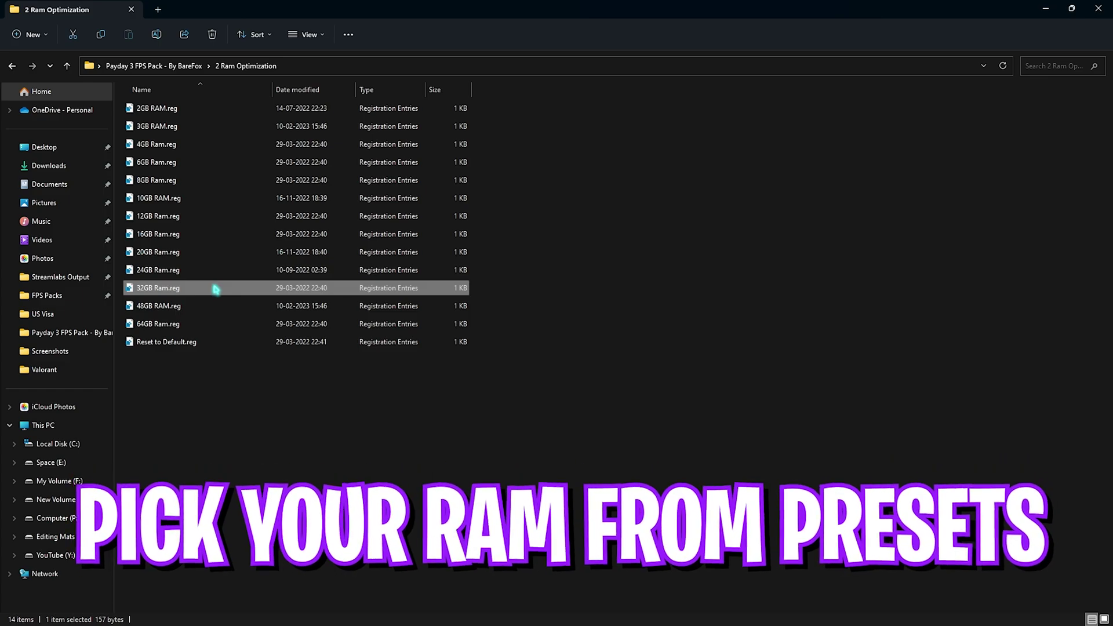
{"action": "left_click_drag", "start_coordinate": [591, 328], "coordinate": [413, 111]}
{"action": "left_click", "coordinate": [676, 203]}
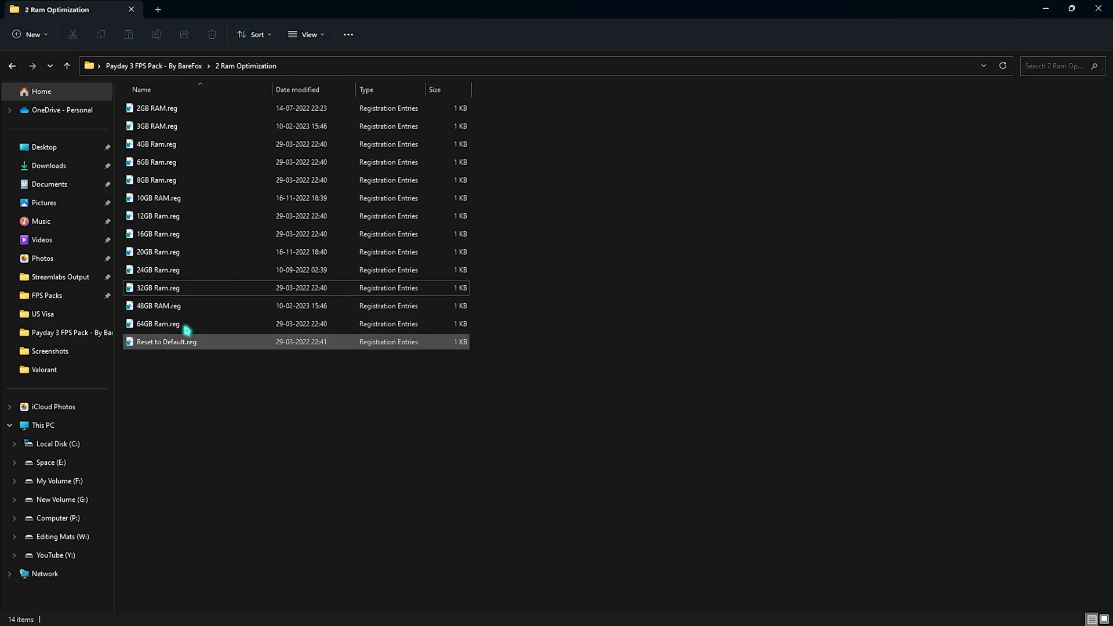
{"action": "key", "text": "BackSpace"}
- Open 3 Windows Optimizations and look over its four .reg tweak files
{"action": "left_click", "coordinate": [165, 150]}
{"action": "double_click", "coordinate": [165, 150]}
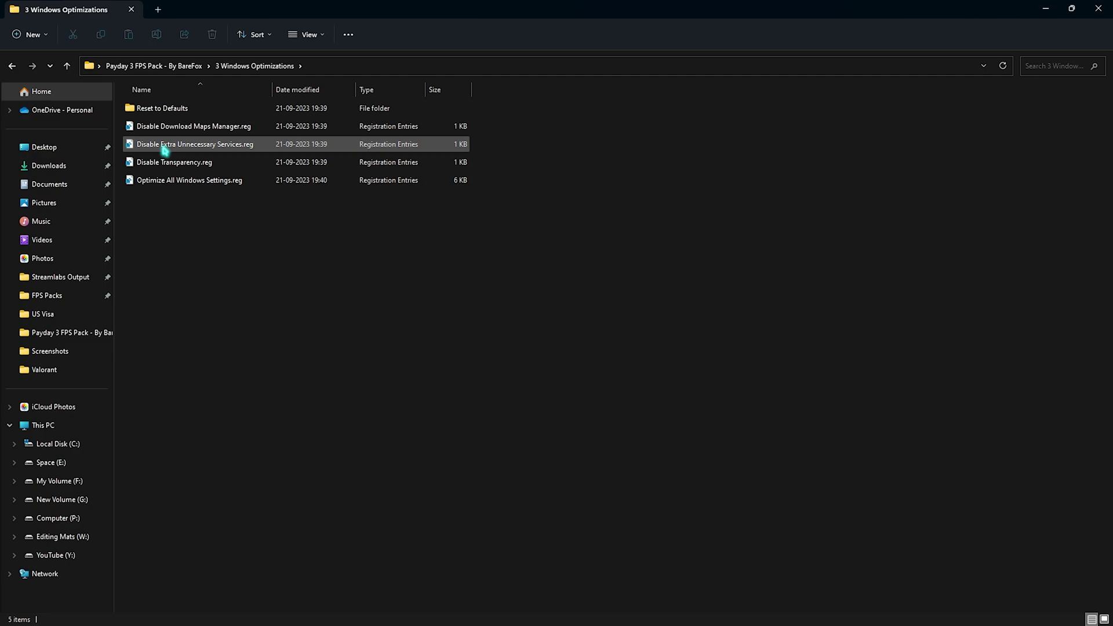
{"action": "left_click_drag", "start_coordinate": [342, 236], "coordinate": [199, 130]}
{"action": "left_click", "coordinate": [339, 270]}
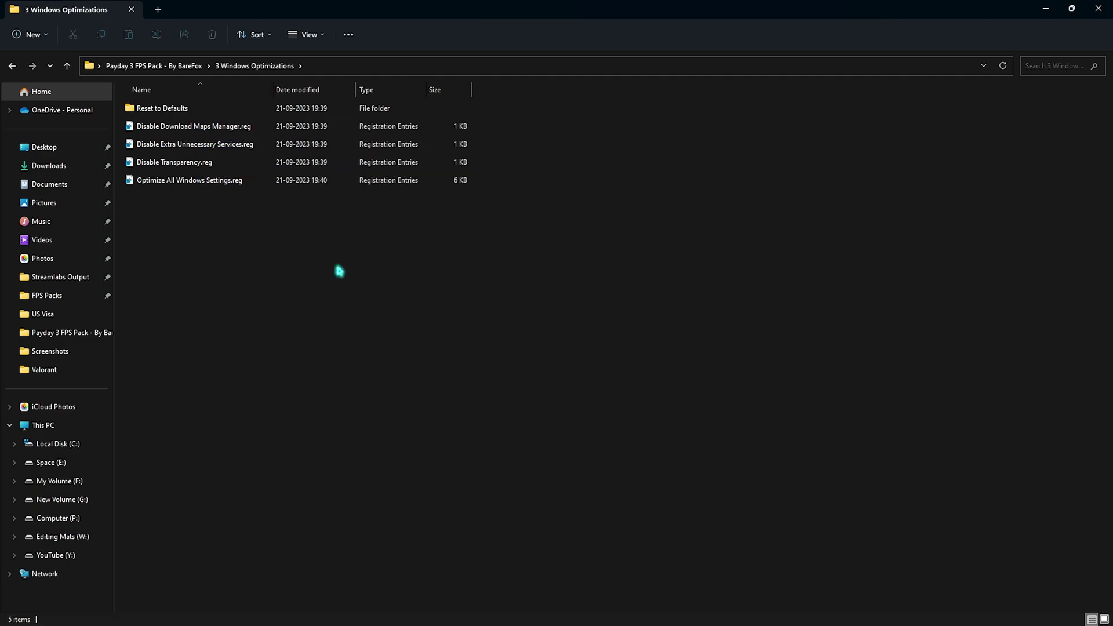
{"action": "left_click_drag", "start_coordinate": [346, 267], "coordinate": [196, 124]}
{"action": "left_click", "coordinate": [199, 198]}
{"action": "left_click_drag", "start_coordinate": [208, 254], "coordinate": [171, 135]}
{"action": "left_click", "coordinate": [234, 273]}
{"action": "left_click_drag", "start_coordinate": [198, 233], "coordinate": [222, 241]}
- Check the three Enable .reg files in Reset to Defaults, then open 4 Game Optimizations
{"action": "left_click", "coordinate": [232, 105]}
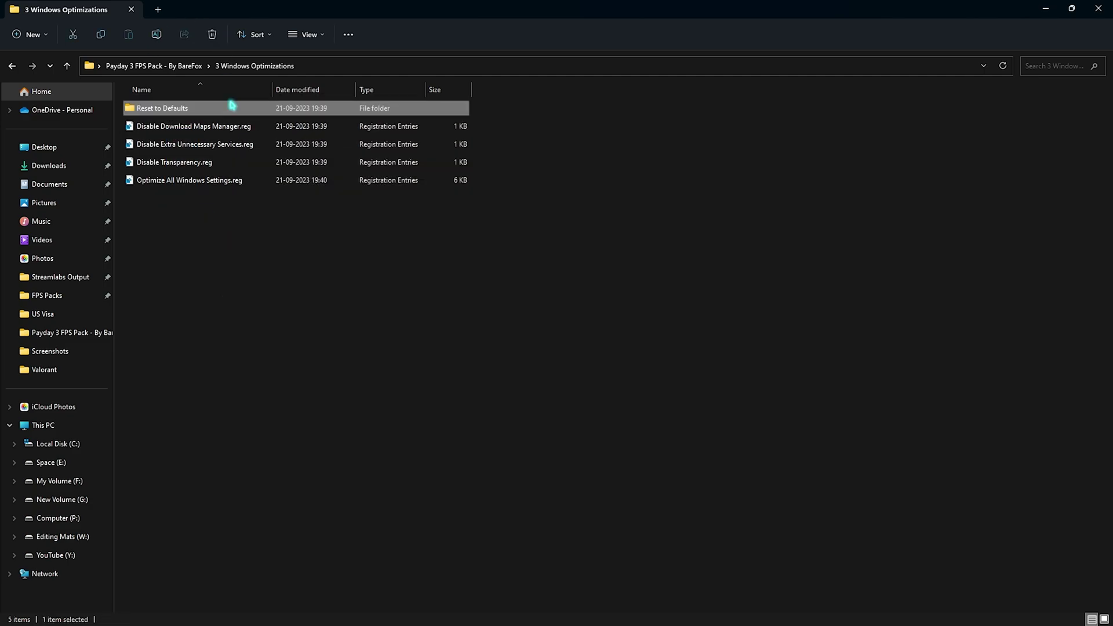
{"action": "double_click", "coordinate": [205, 113]}
{"action": "left_click_drag", "start_coordinate": [253, 242], "coordinate": [188, 111]}
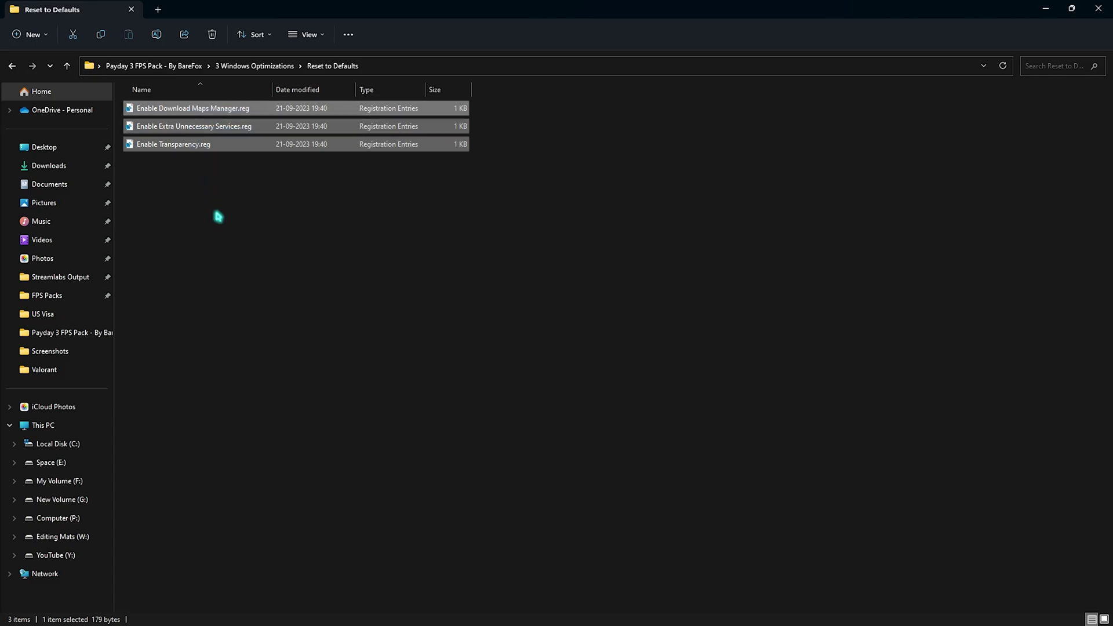
{"action": "left_click", "coordinate": [218, 216]}
{"action": "key", "text": "alt+Left"}
{"action": "key", "text": "alt+Left"}
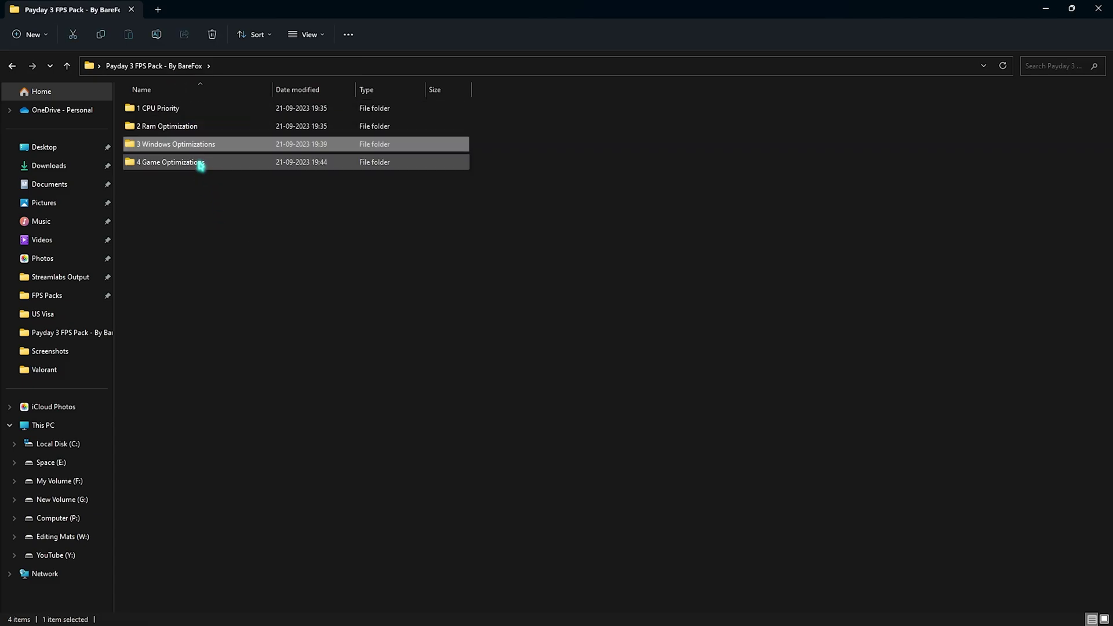
{"action": "double_click", "coordinate": [200, 163]}
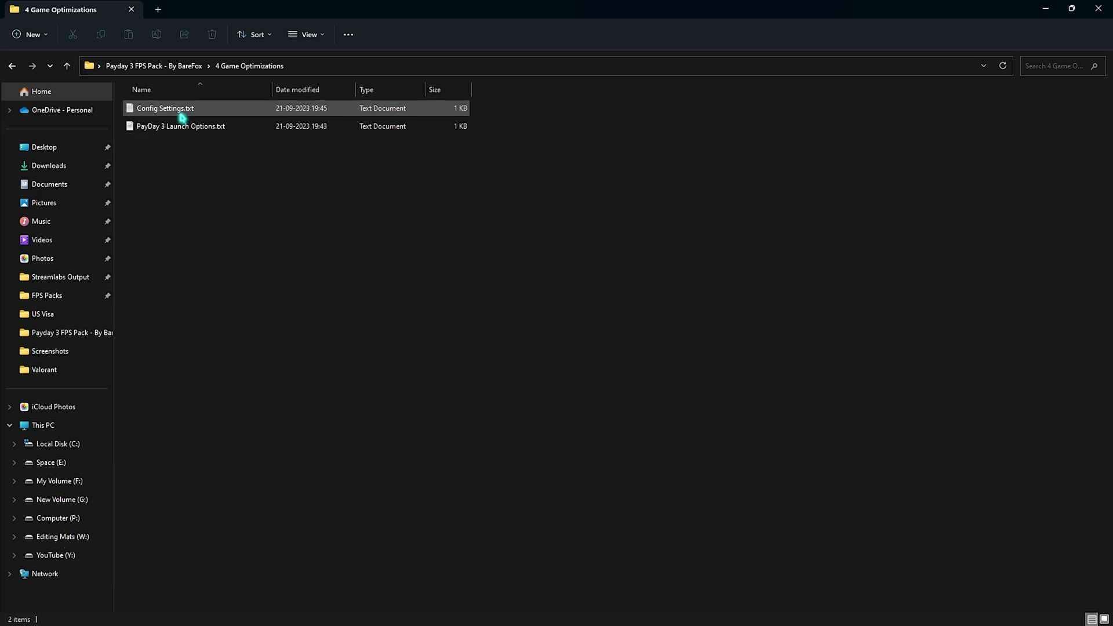
- Open Config Settings.txt and navigate to Payday3's Saved\Config\WindowsClient folder holding Engine.ini
{"action": "double_click", "coordinate": [181, 115]}
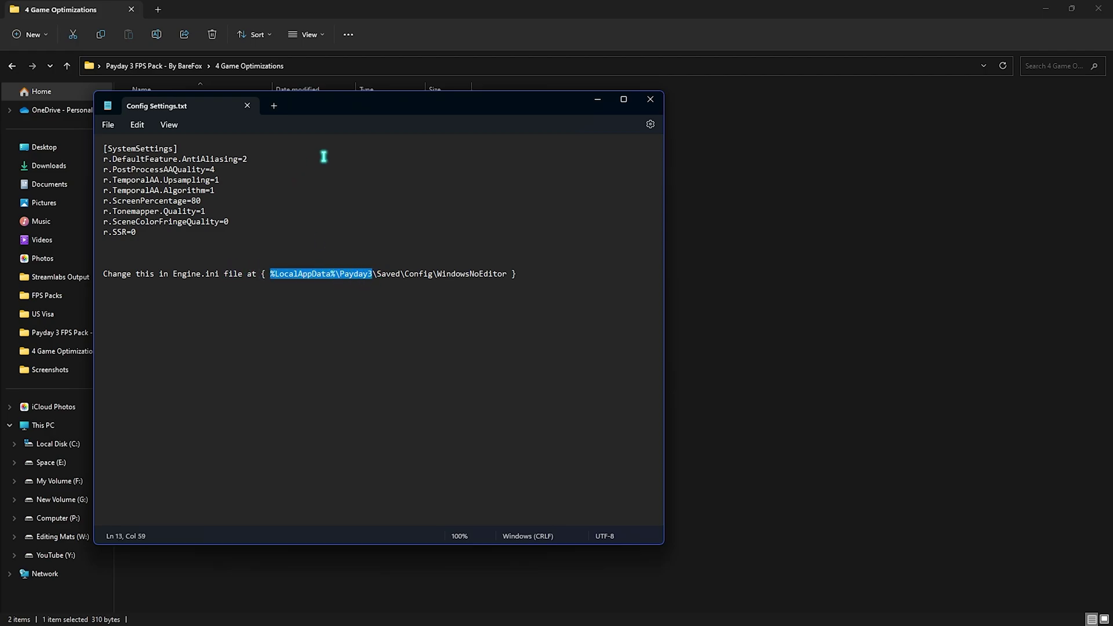
{"action": "key", "text": "super+r"}
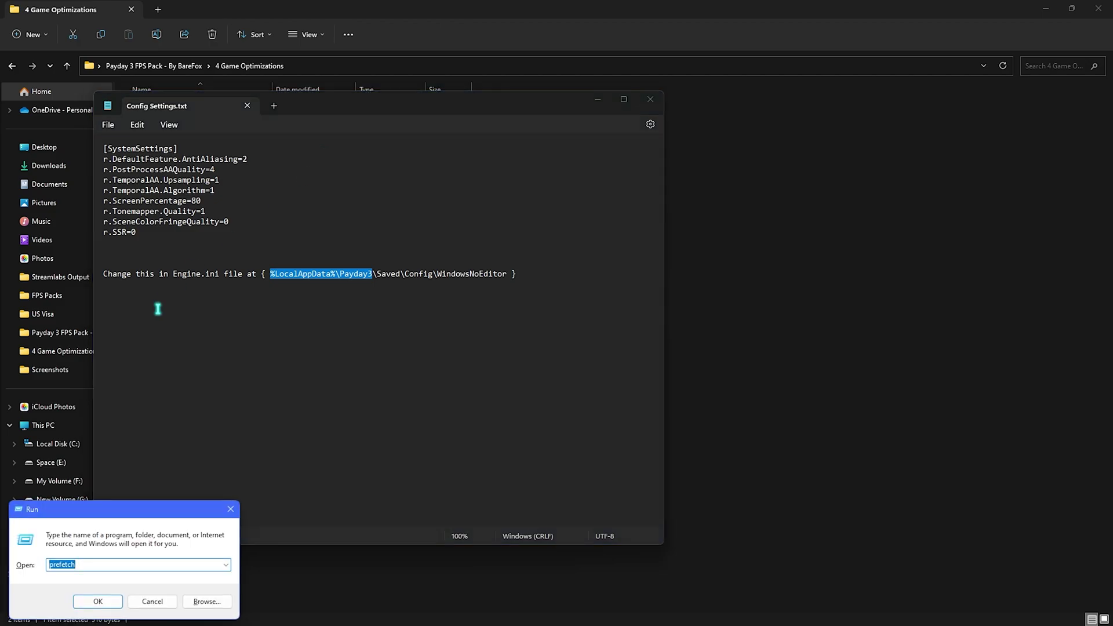
{"action": "left_click", "coordinate": [114, 601]}
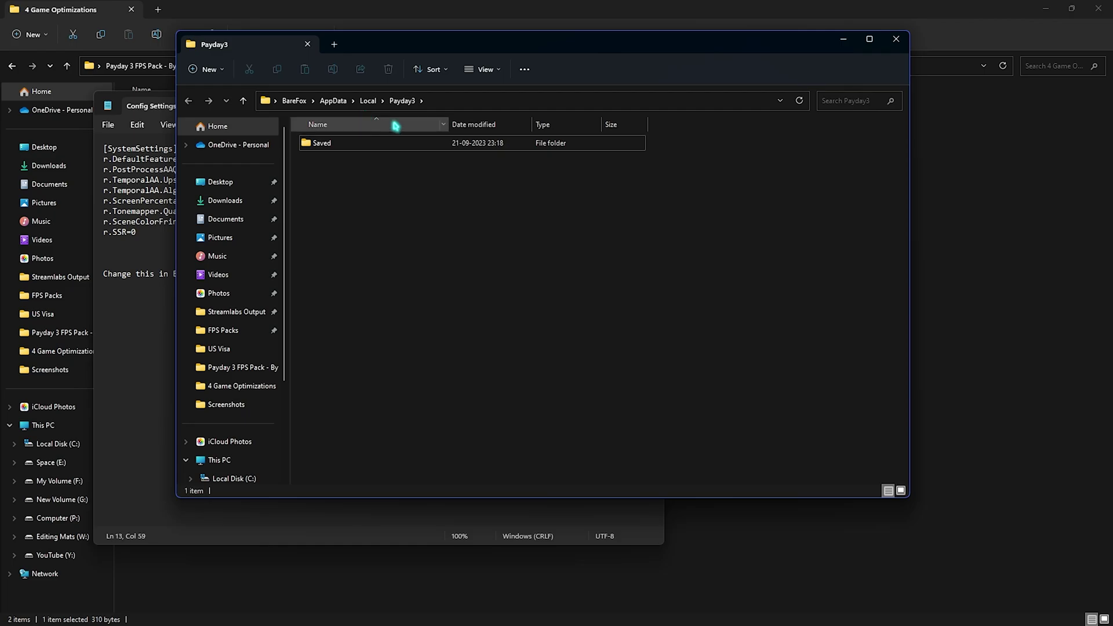
{"action": "double_click", "coordinate": [355, 149]}
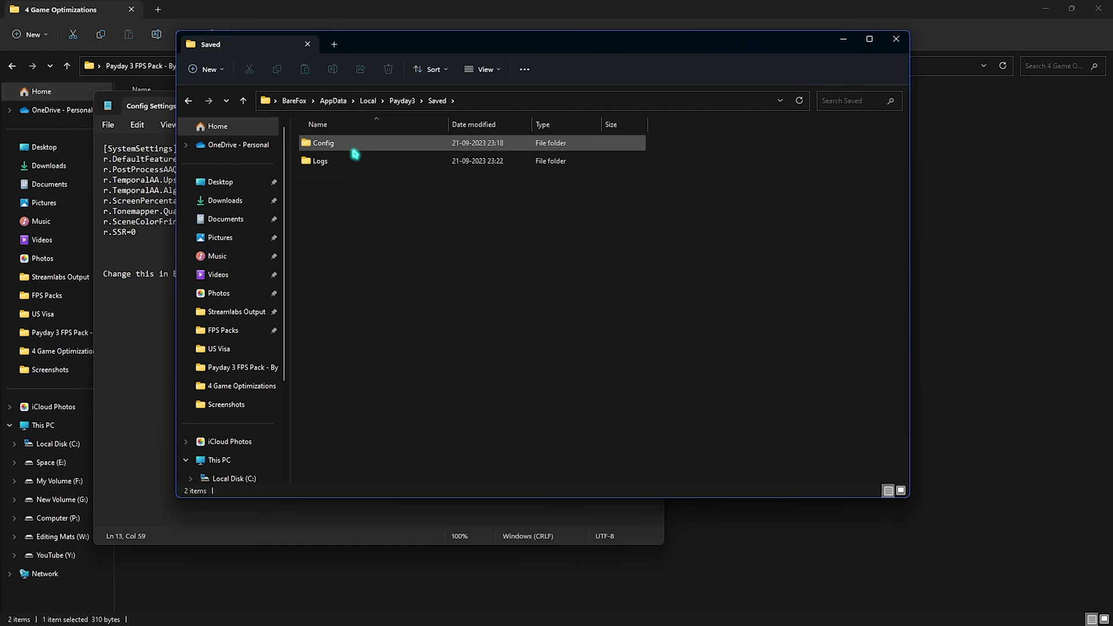
{"action": "double_click", "coordinate": [355, 152]}
{"action": "left_click", "coordinate": [346, 164]}
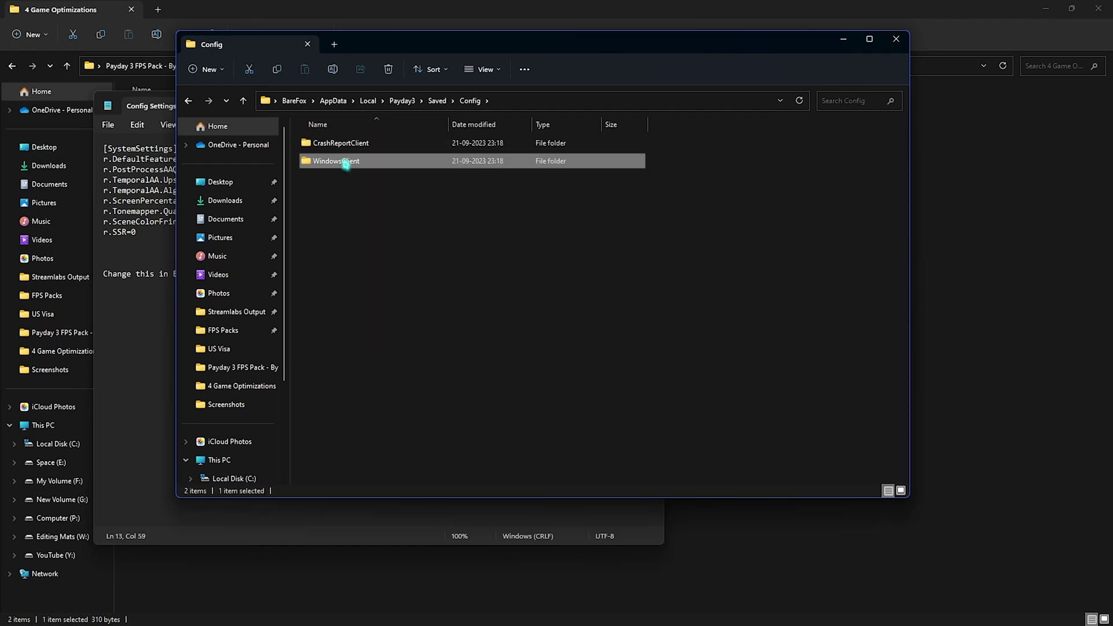
{"action": "double_click", "coordinate": [346, 164]}
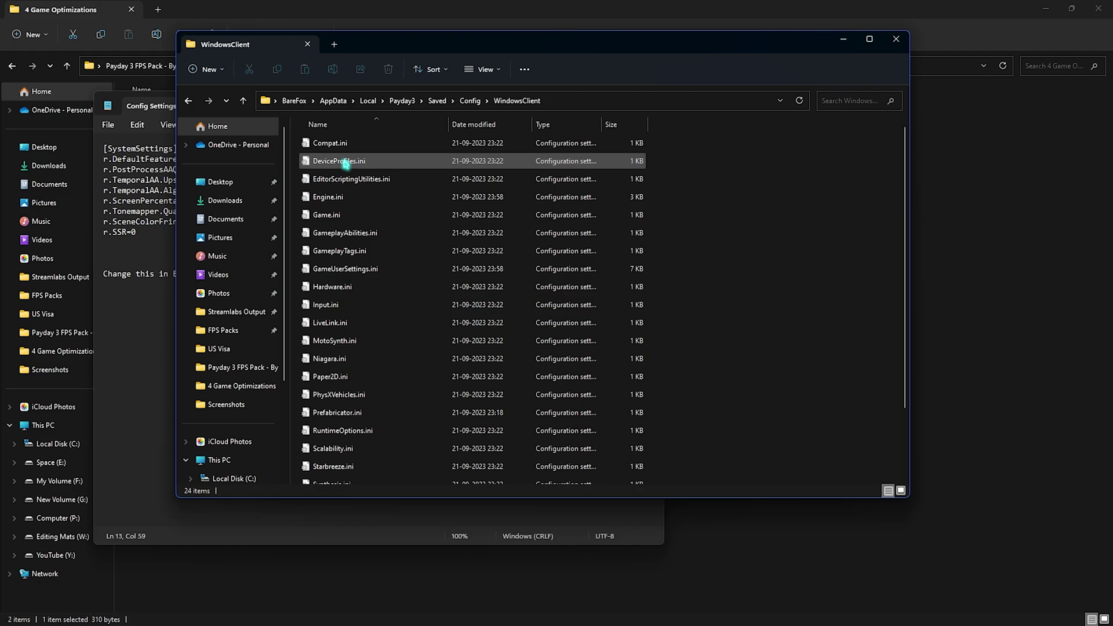
{"action": "right_click", "coordinate": [355, 200]}
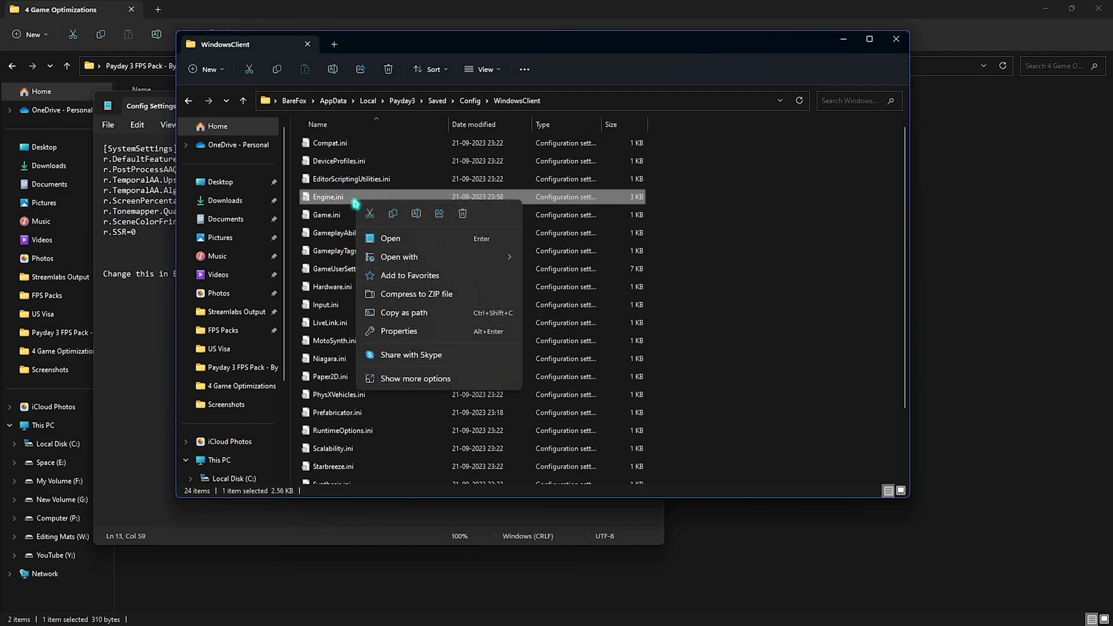
- Append the [SystemSettings] block from Config Settings.txt to Engine.ini, then close it and the folder
{"action": "mouse_move", "coordinate": [420, 258]}
{"action": "left_click", "coordinate": [540, 258]}
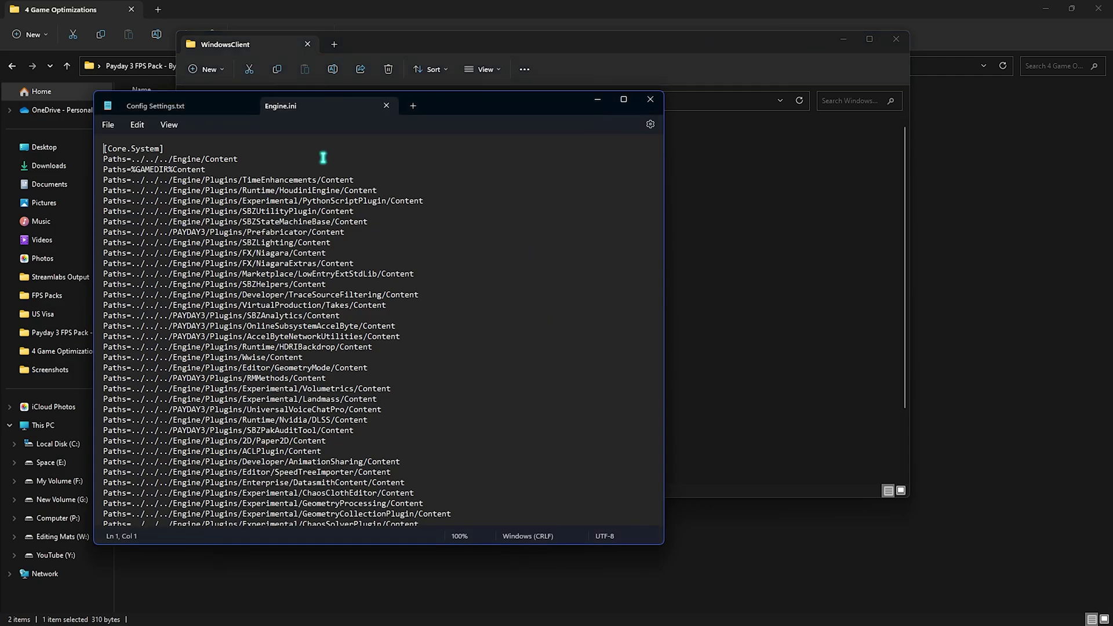
{"action": "scroll", "coordinate": [285, 353], "scroll_direction": "down", "scroll_amount": 10}
{"action": "left_click", "coordinate": [167, 110]}
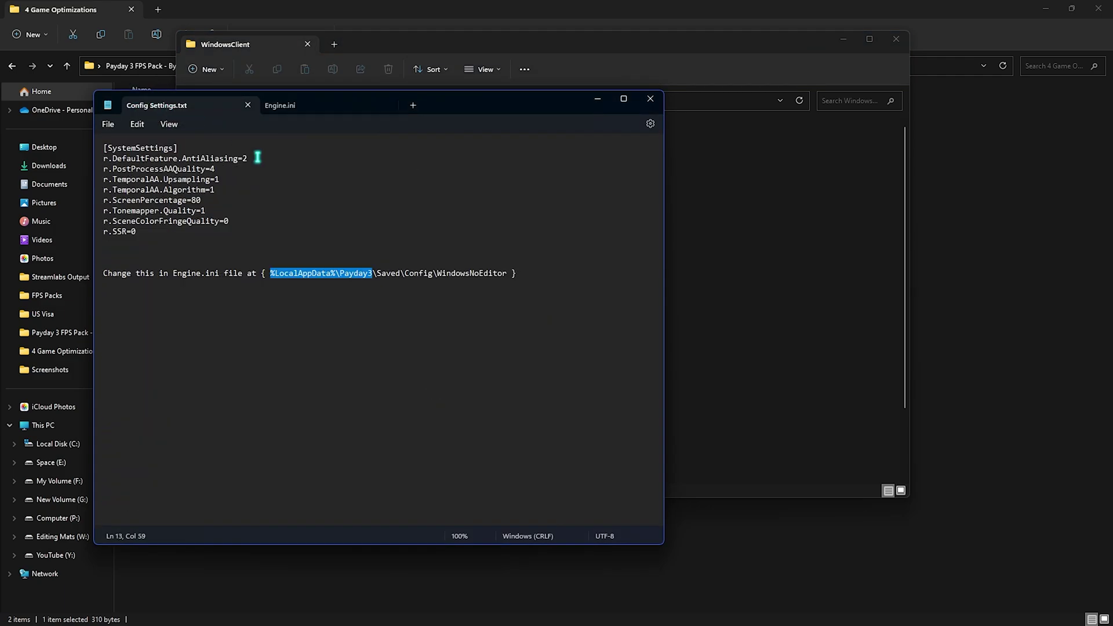
{"action": "left_click_drag", "start_coordinate": [170, 233], "coordinate": [94, 147]}
{"action": "key", "text": "ctrl+c"}
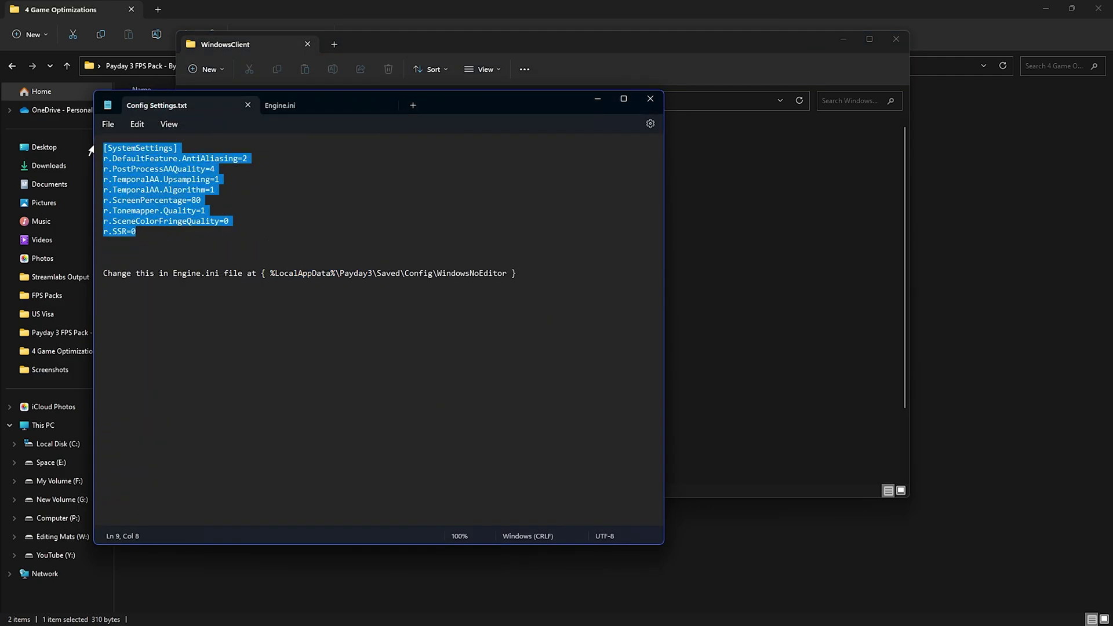
{"action": "left_click", "coordinate": [318, 105]}
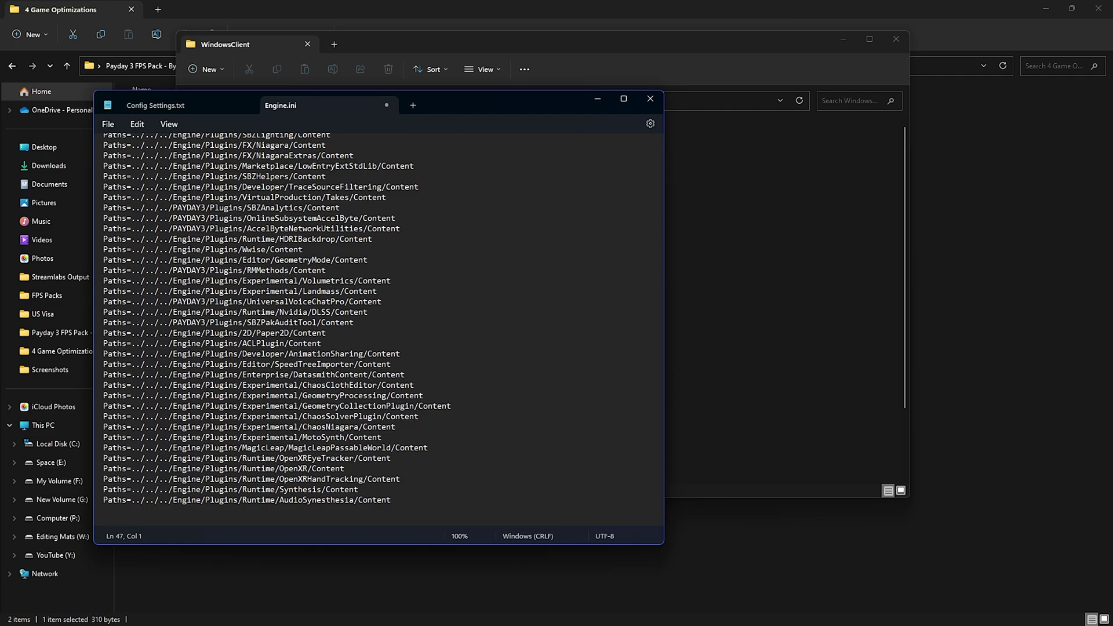
{"action": "key", "text": "ctrl+v"}
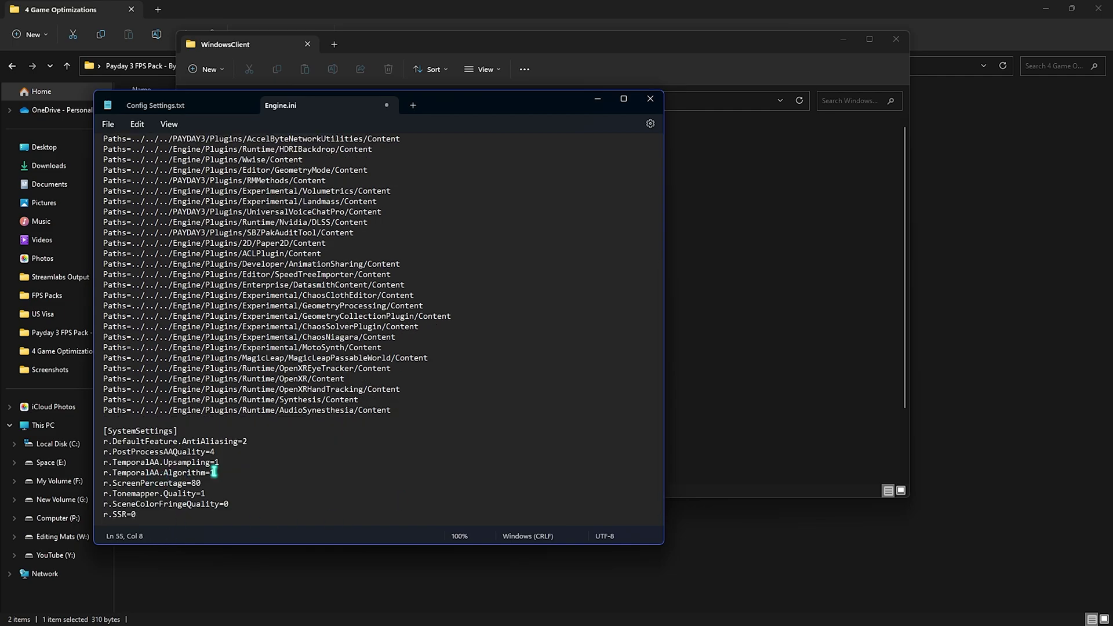
{"action": "scroll", "coordinate": [239, 450], "scroll_direction": "up", "scroll_amount": 5}
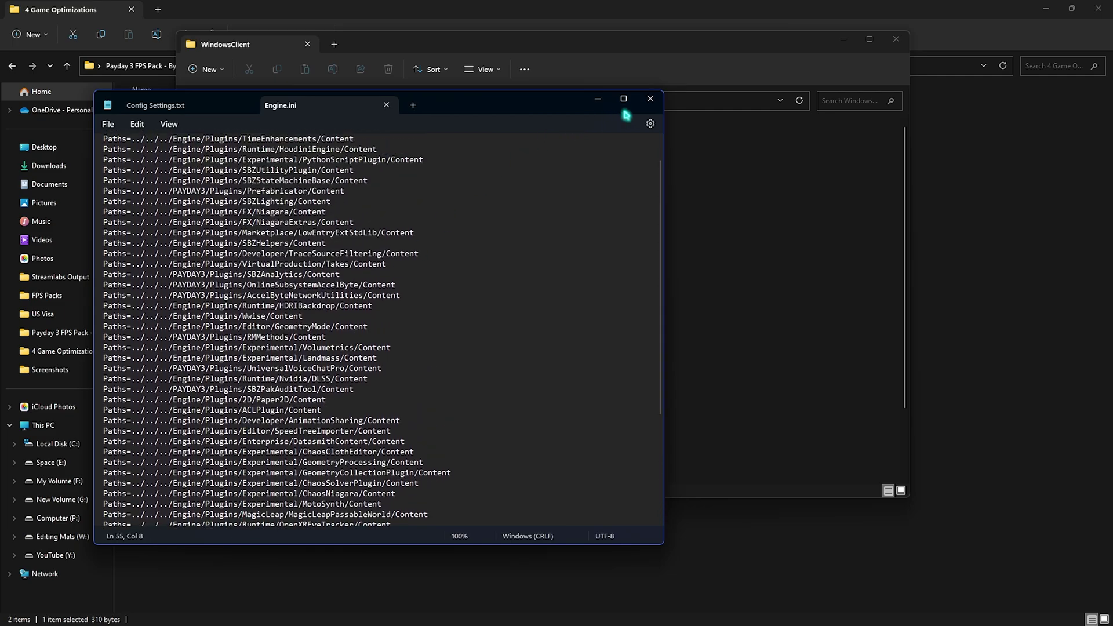
{"action": "left_click", "coordinate": [650, 102]}
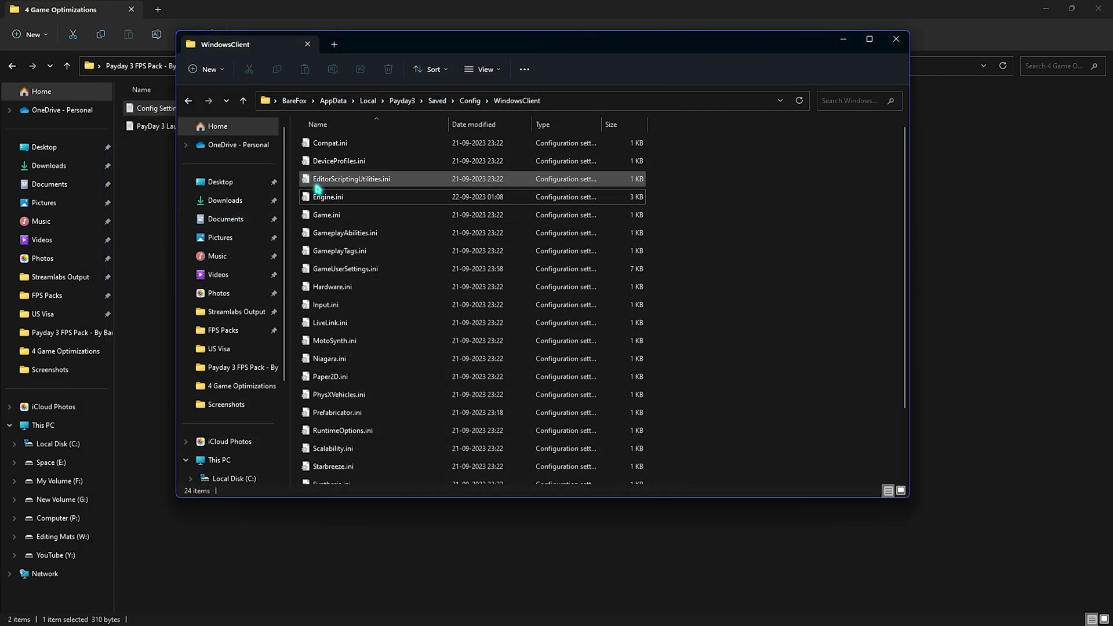
{"action": "key", "text": "alt+F4"}
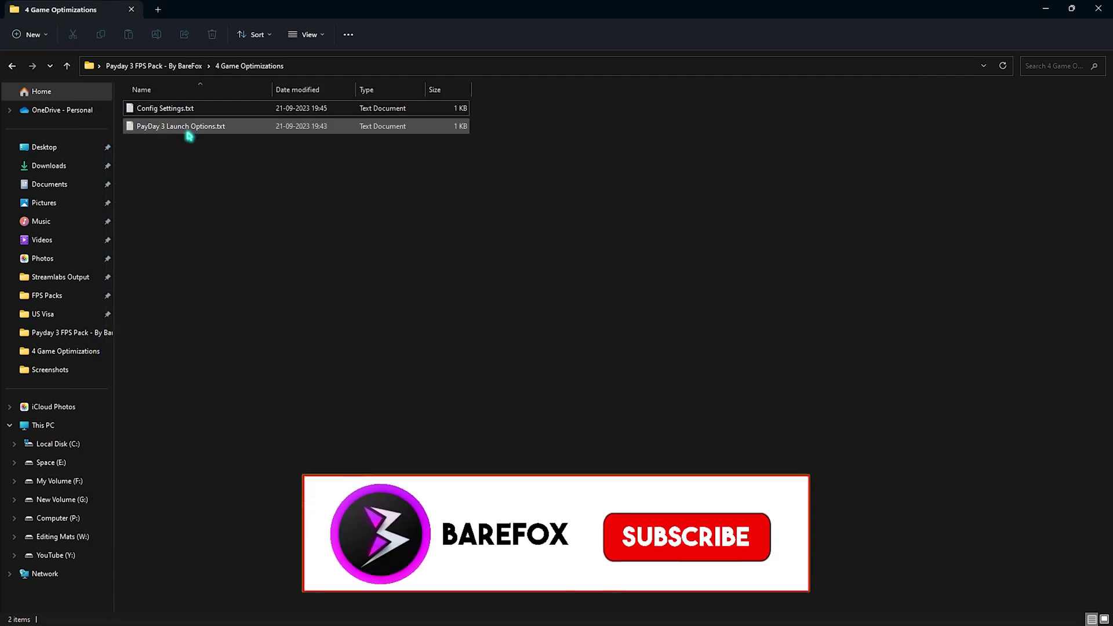
- Add -dx12 from the PayDay 3 Launch Options file to PAYDAY 3's Steam launch options
{"action": "double_click", "coordinate": [188, 131]}
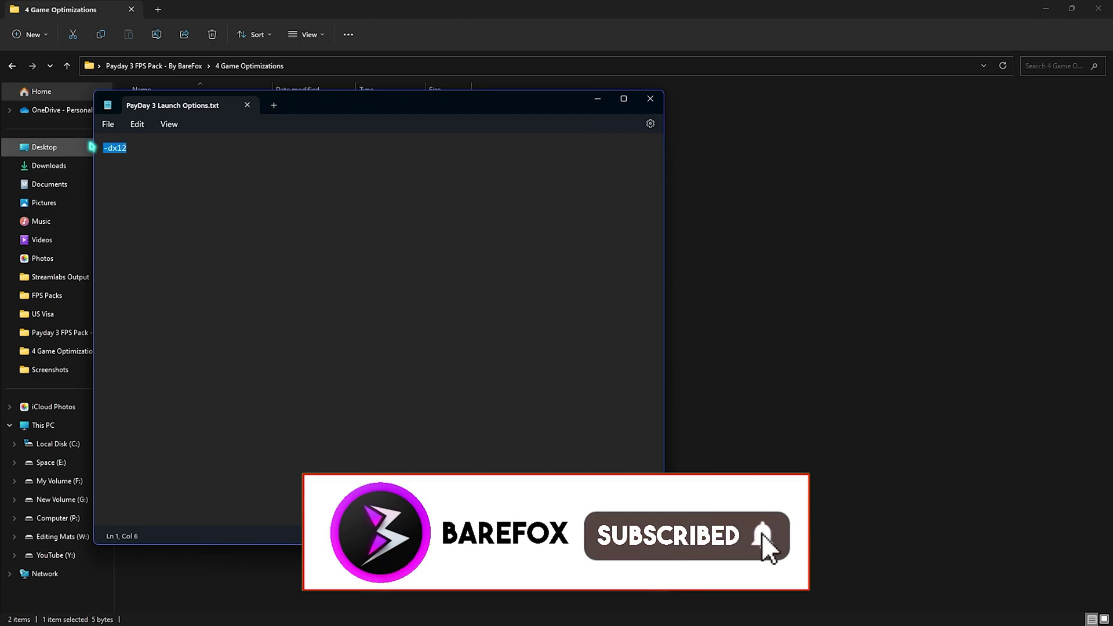
{"action": "left_click", "coordinate": [649, 99]}
{"action": "key", "text": "super"}
{"action": "left_click", "coordinate": [689, 614]}
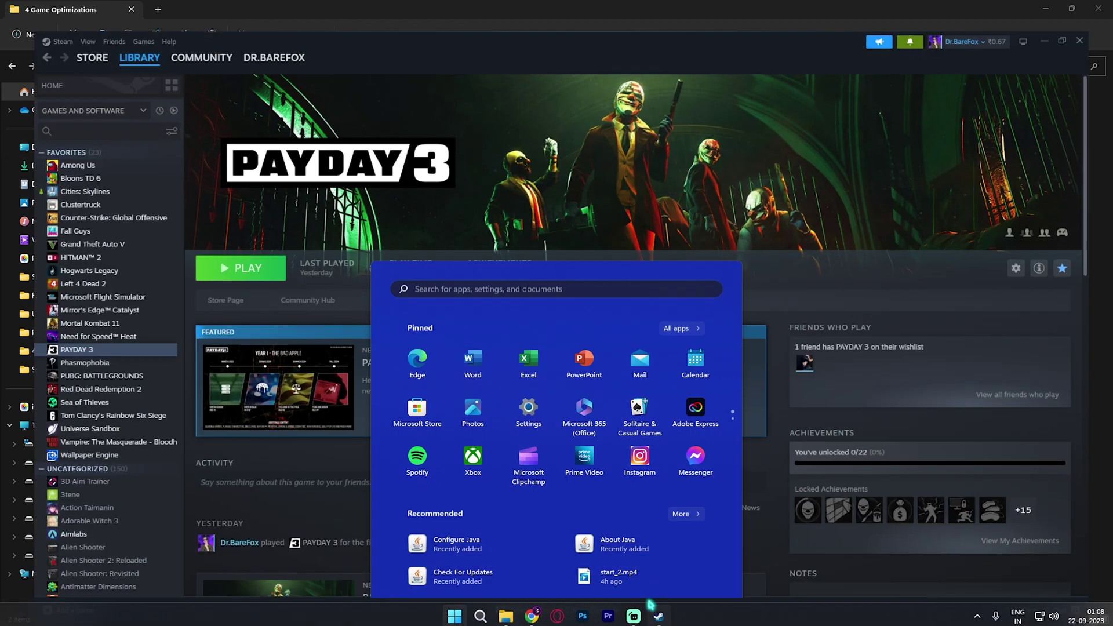
{"action": "right_click", "coordinate": [80, 338]}
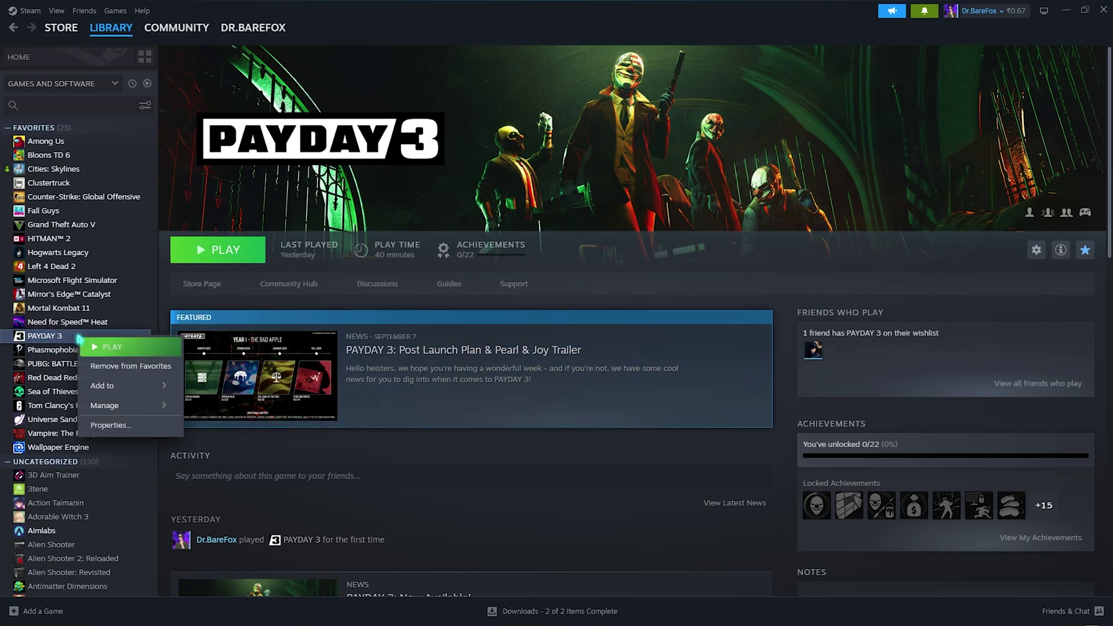
{"action": "left_click", "coordinate": [110, 425]}
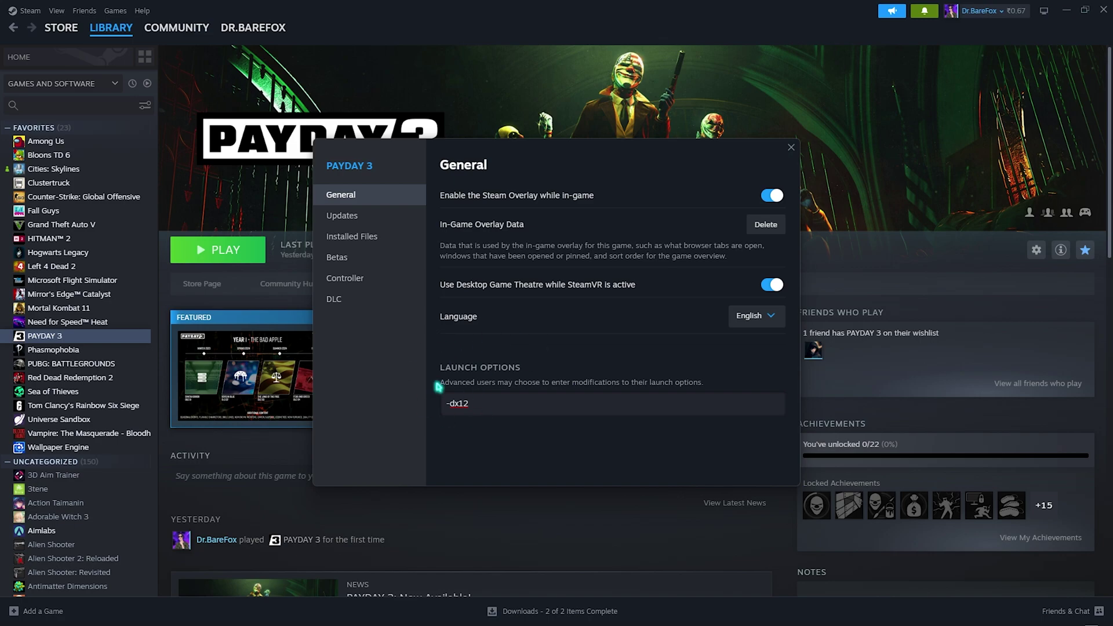
{"action": "left_click", "coordinate": [791, 148]}
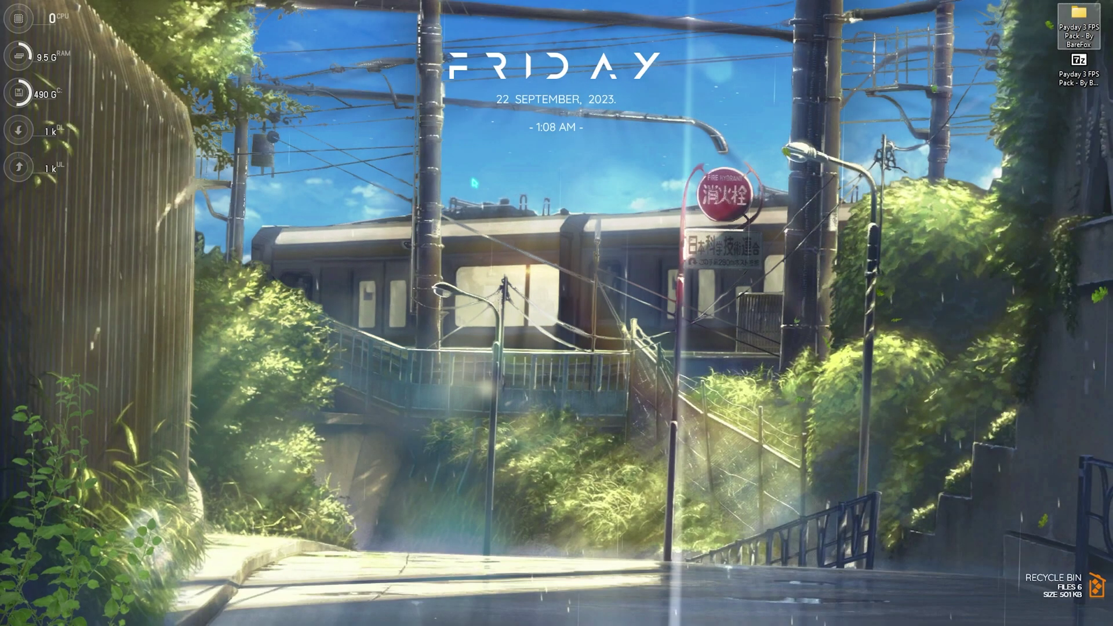
- Set Number of processors to the maximum 24 in msconfig's Advanced boot options and apply
{"action": "key", "text": "super"}
{"action": "type", "text": "system configuration"}
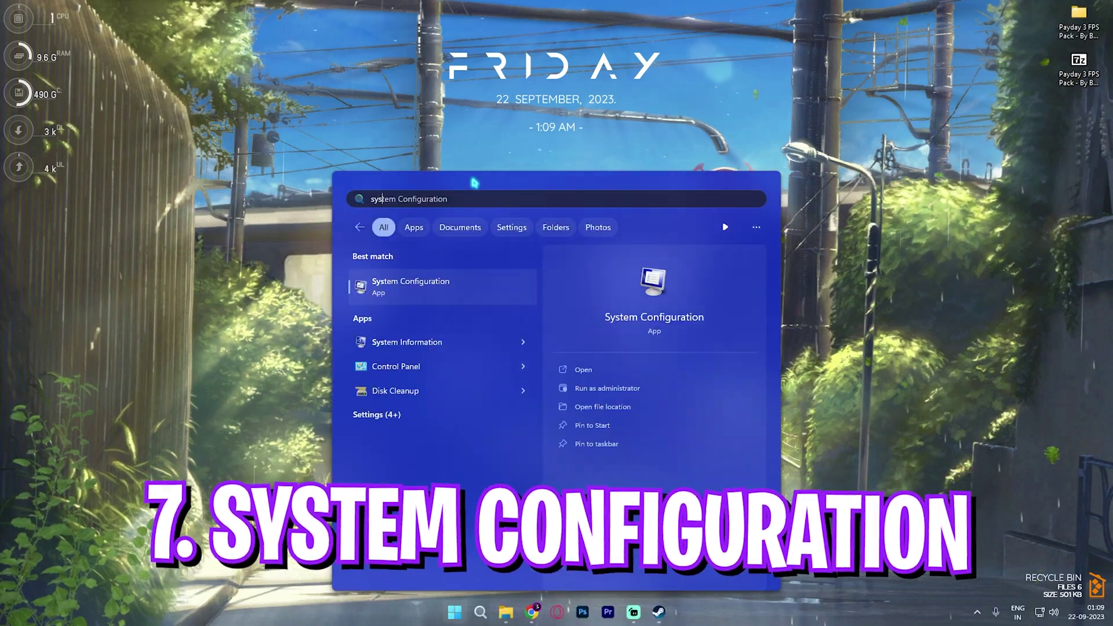
{"action": "key", "text": "Return"}
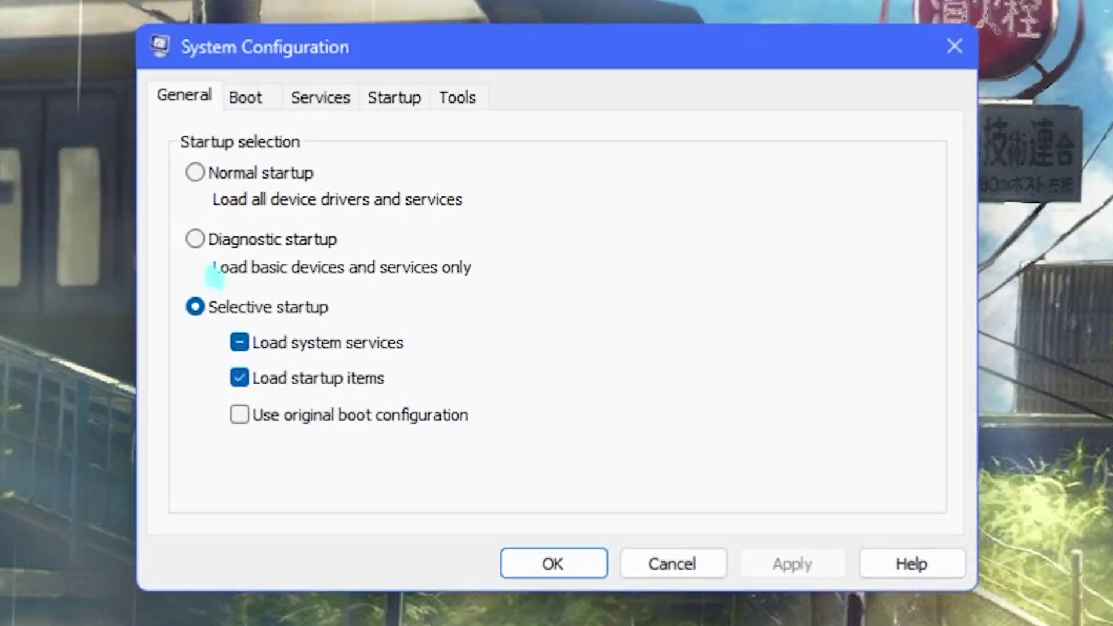
{"action": "left_click", "coordinate": [270, 105]}
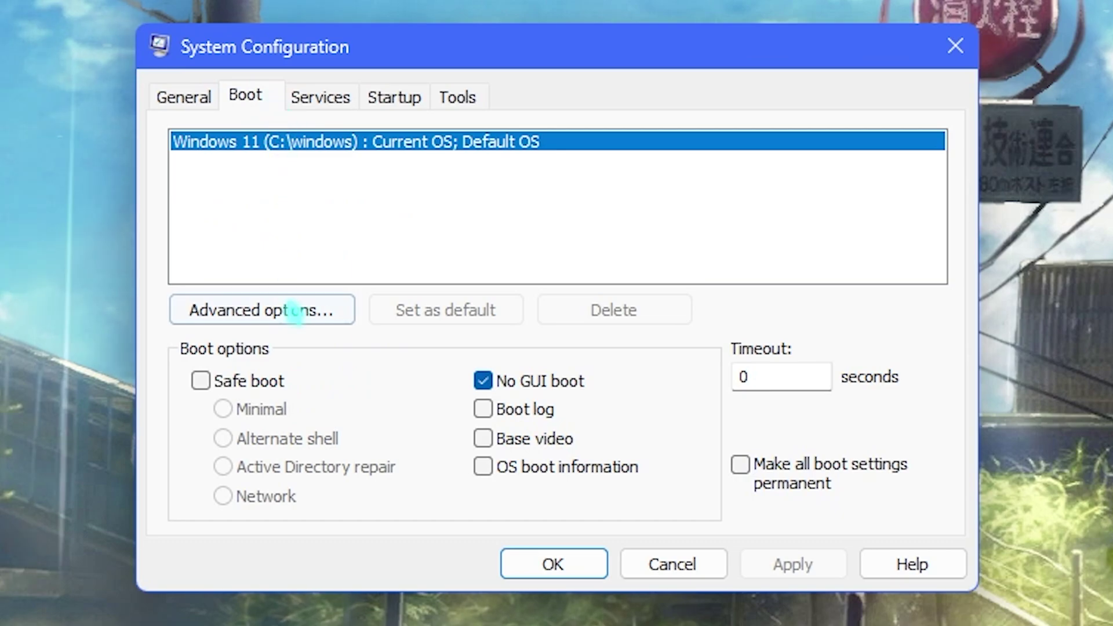
{"action": "left_click", "coordinate": [293, 311]}
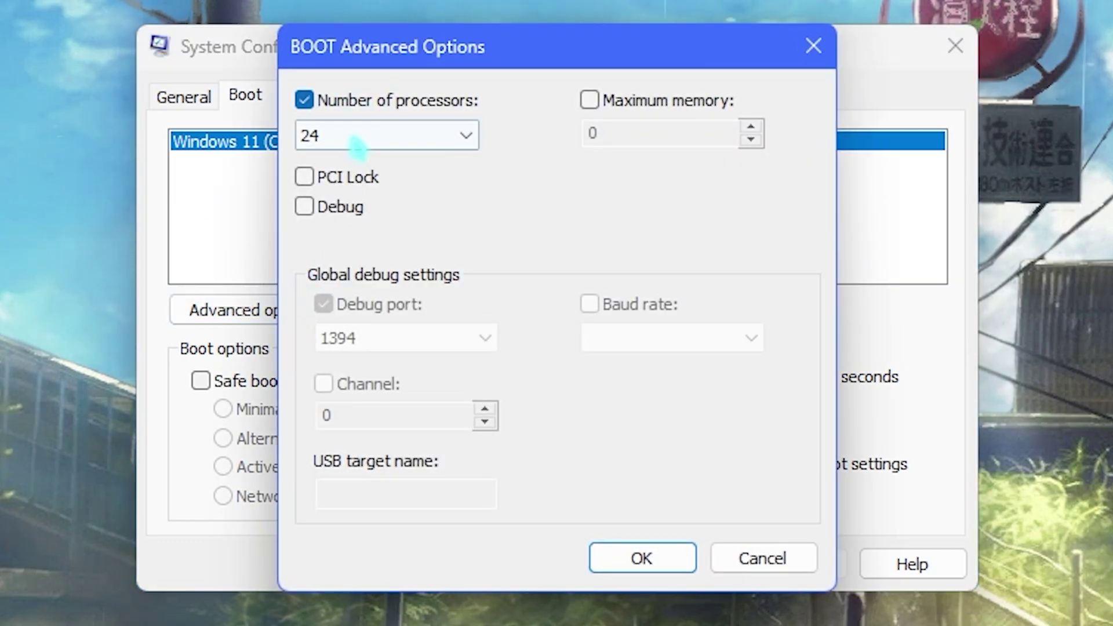
{"action": "left_click", "coordinate": [360, 142]}
{"action": "left_click", "coordinate": [340, 606]}
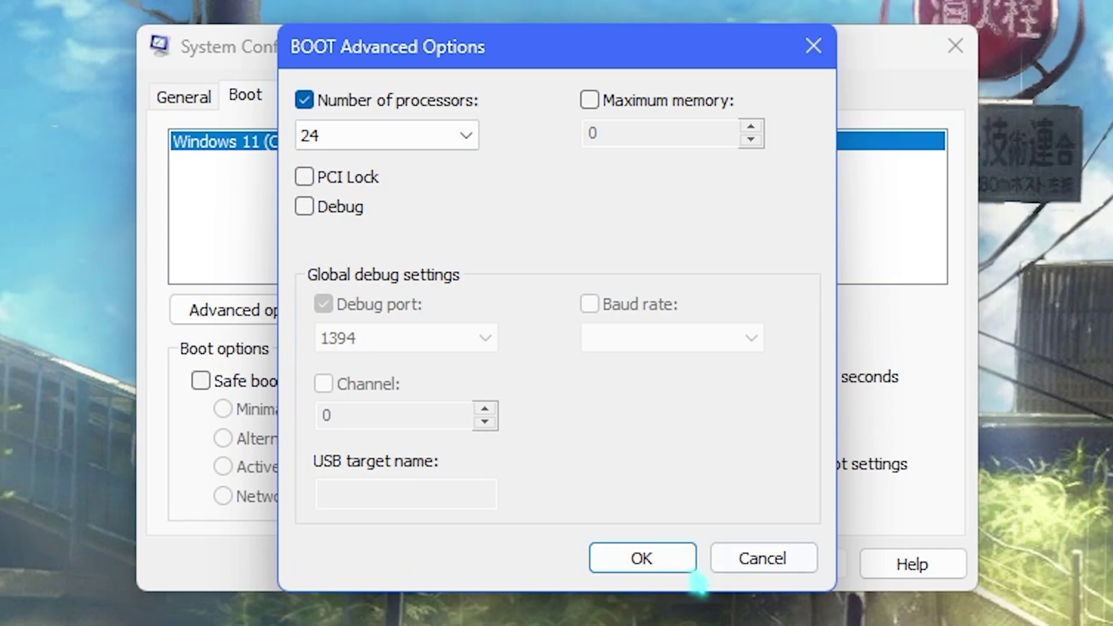
{"action": "left_click", "coordinate": [690, 569]}
{"action": "left_click", "coordinate": [800, 561]}
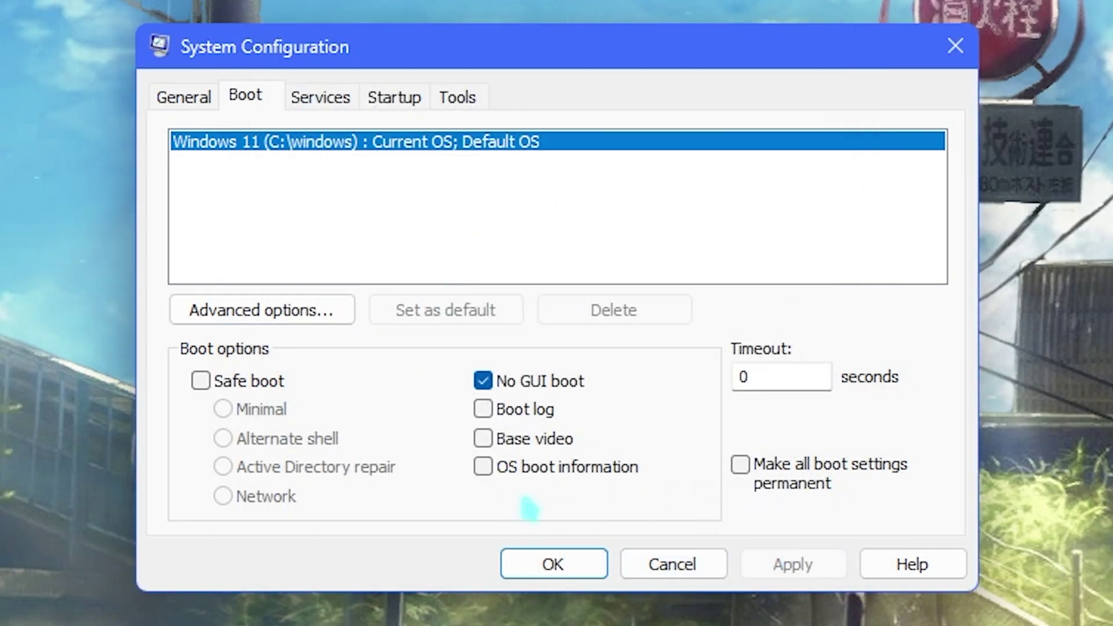
{"action": "left_click", "coordinate": [565, 567]}
- Skip the restart and go to PAYDAY 3's settings through the MORE menu
{"action": "left_click", "coordinate": [646, 383]}
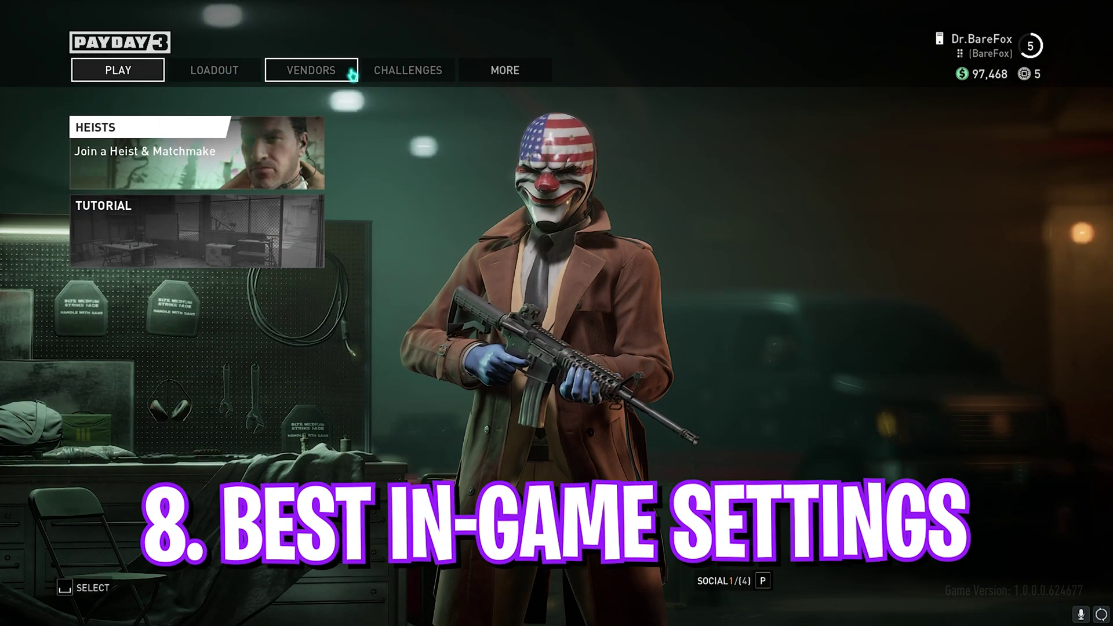
{"action": "left_click", "coordinate": [505, 70]}
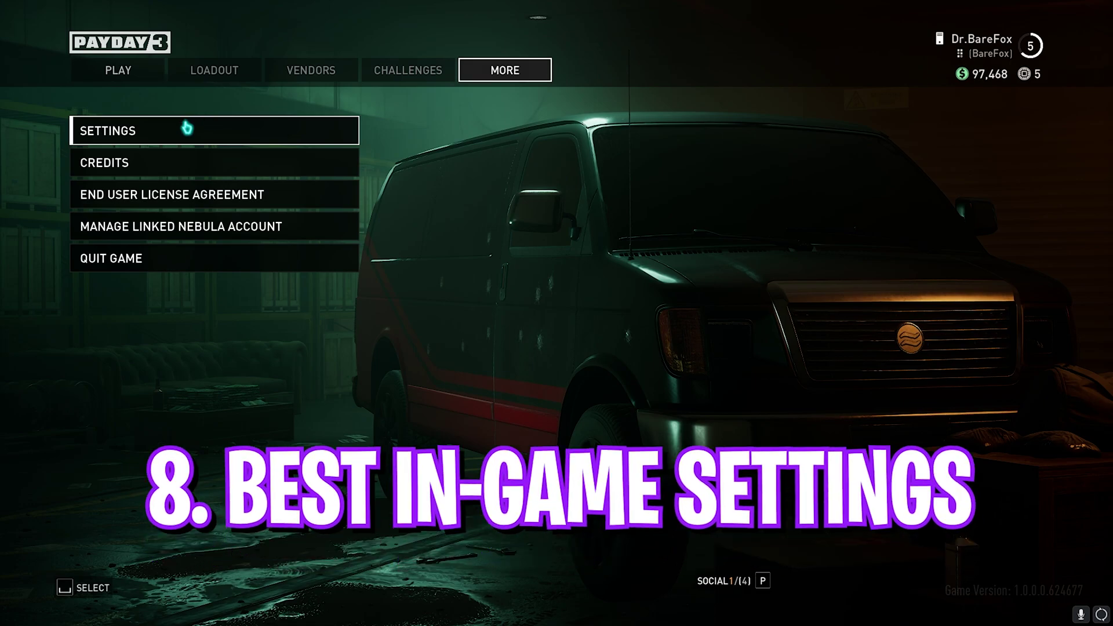
{"action": "left_click", "coordinate": [182, 129]}
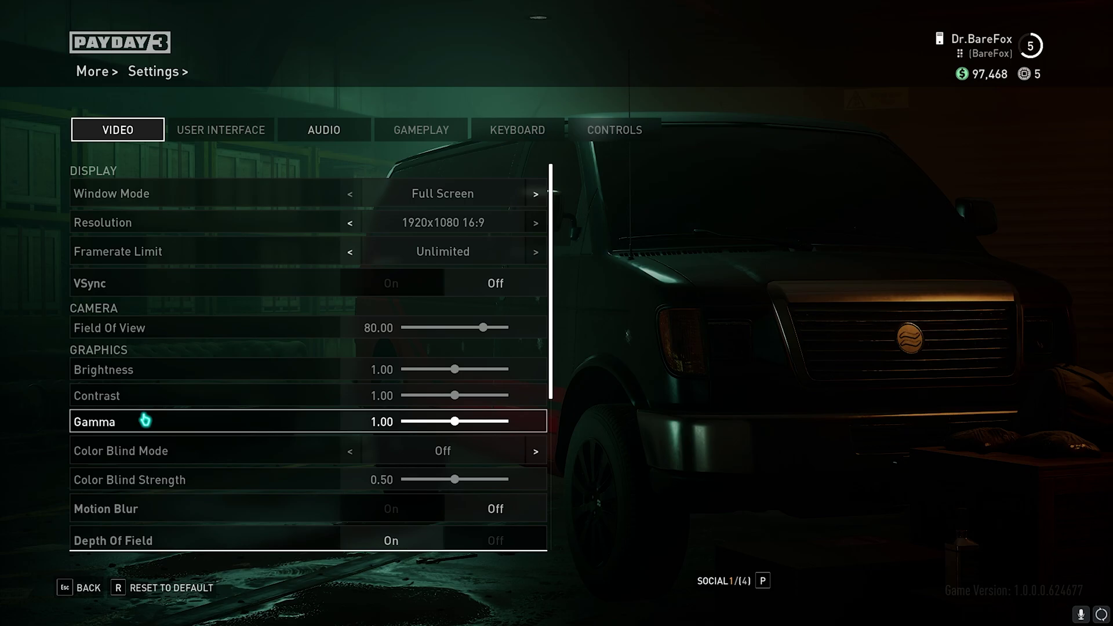
- Set Depth Of Field Off, DLSS SR Off, Anti-Aliasing Performance and Post Processing Low
{"action": "scroll", "coordinate": [145, 443], "scroll_direction": "down", "scroll_amount": 2}
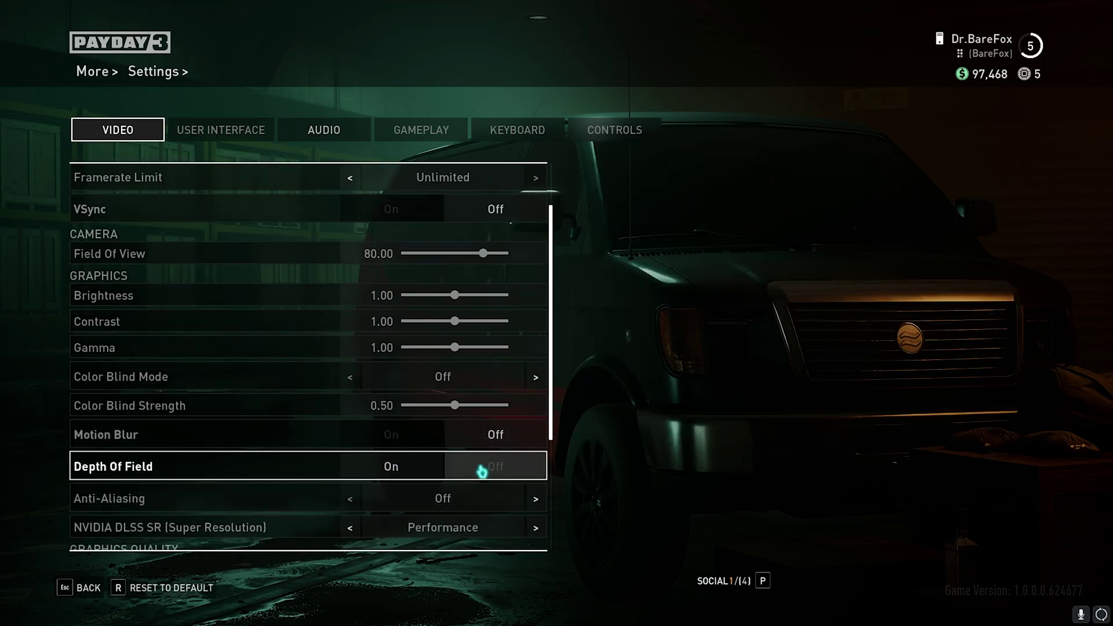
{"action": "left_click", "coordinate": [505, 470]}
{"action": "scroll", "coordinate": [428, 469], "scroll_direction": "down", "scroll_amount": 1}
{"action": "left_click", "coordinate": [350, 491]}
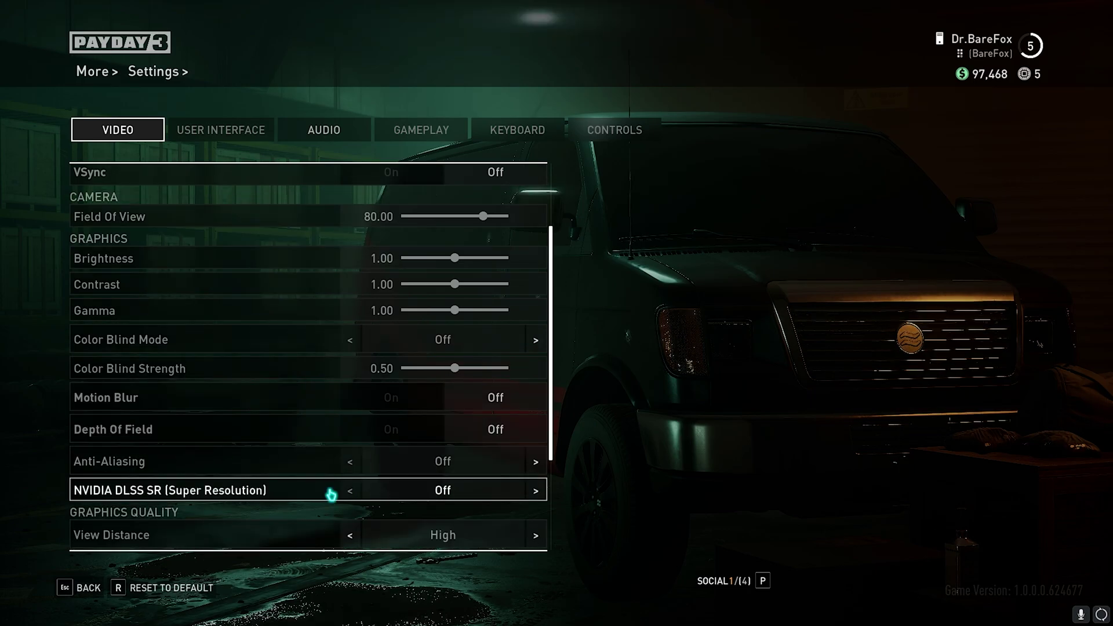
{"action": "left_click", "coordinate": [534, 466]}
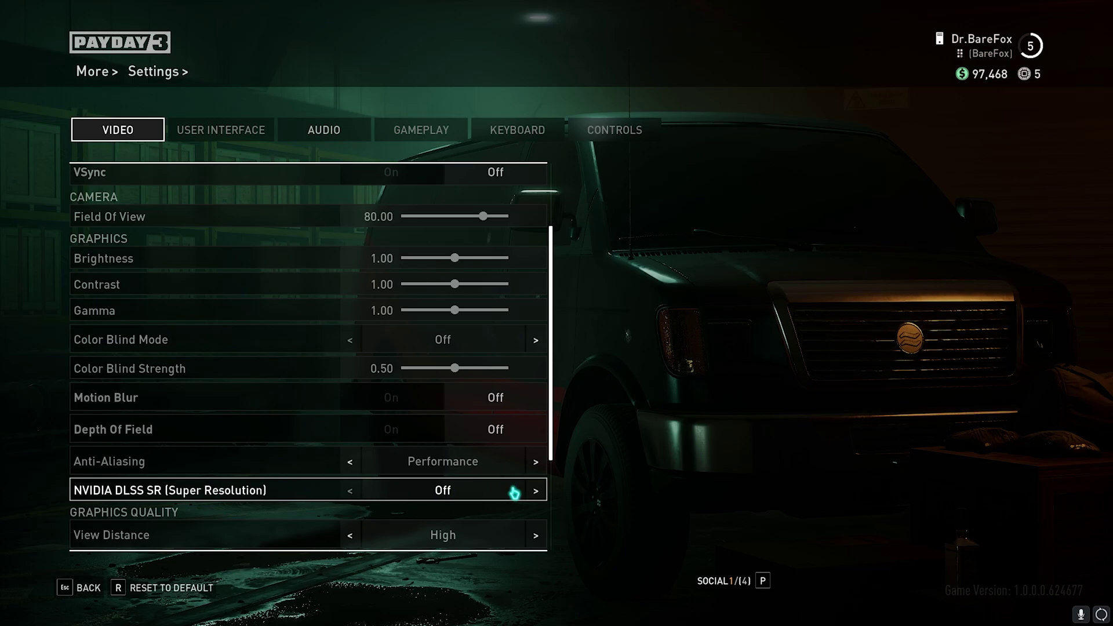
{"action": "left_click", "coordinate": [349, 491]}
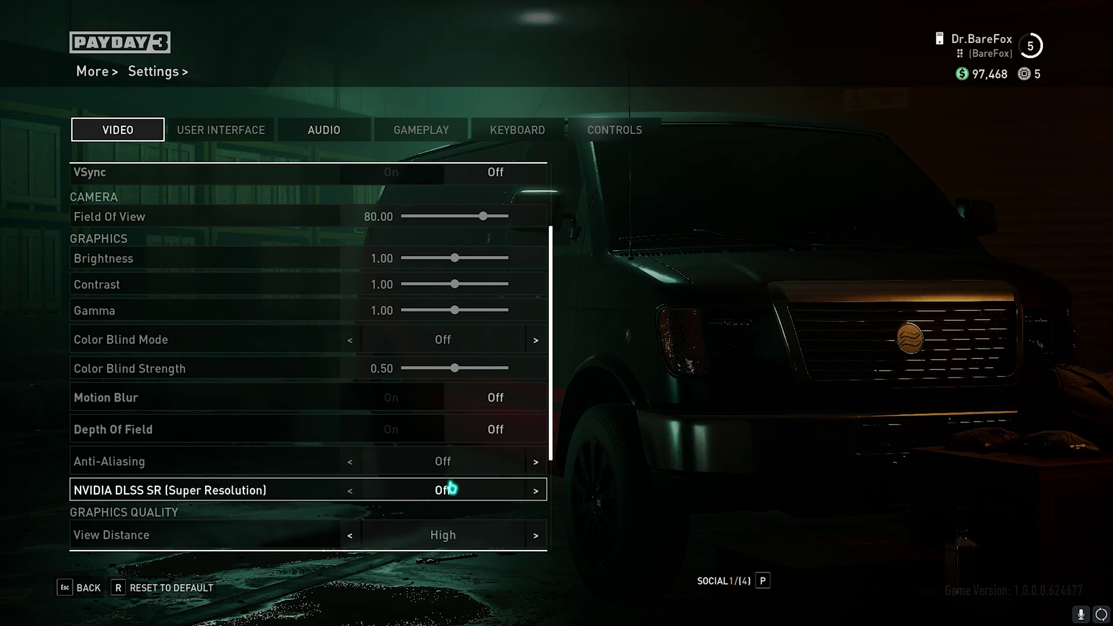
{"action": "left_click", "coordinate": [535, 462]}
{"action": "scroll", "coordinate": [119, 450], "scroll_direction": "down", "scroll_amount": 4}
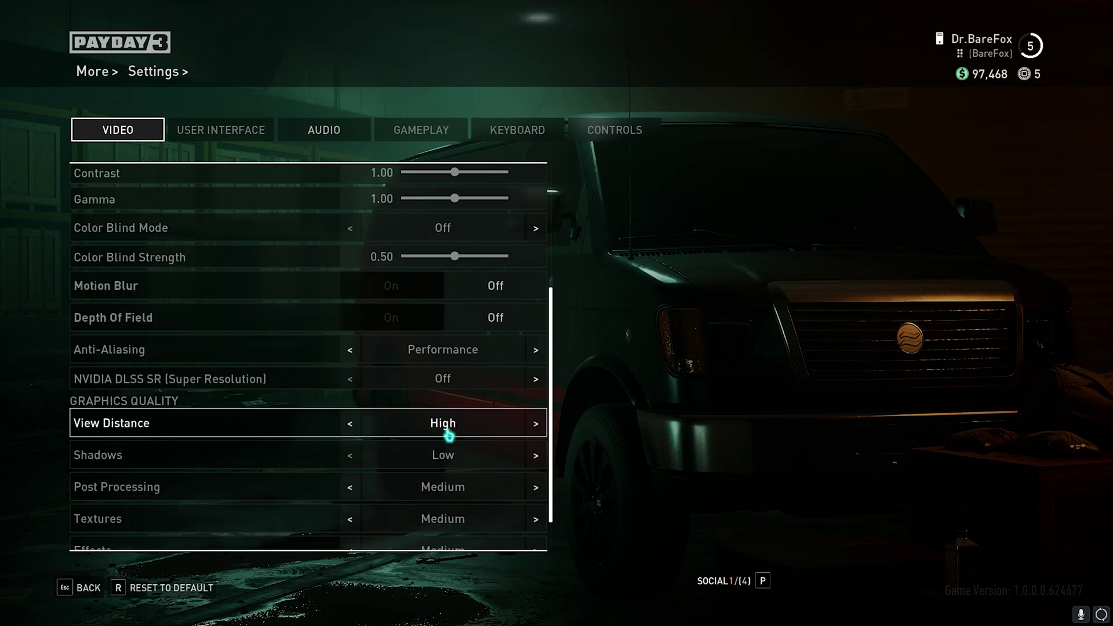
{"action": "scroll", "coordinate": [432, 452], "scroll_direction": "down", "scroll_amount": 1}
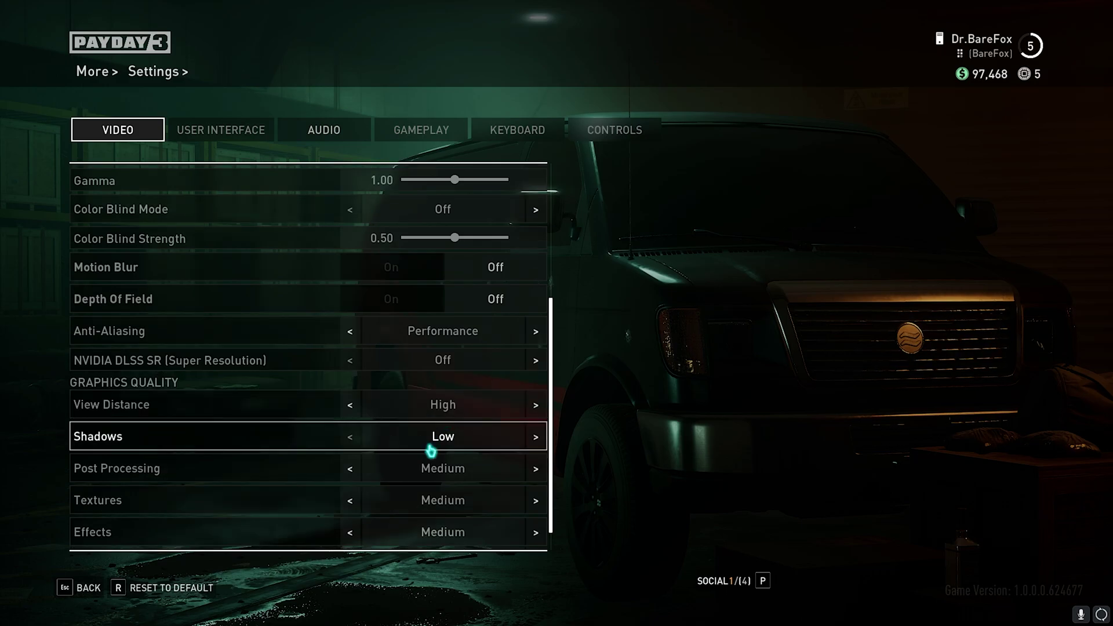
{"action": "left_click", "coordinate": [350, 450]}
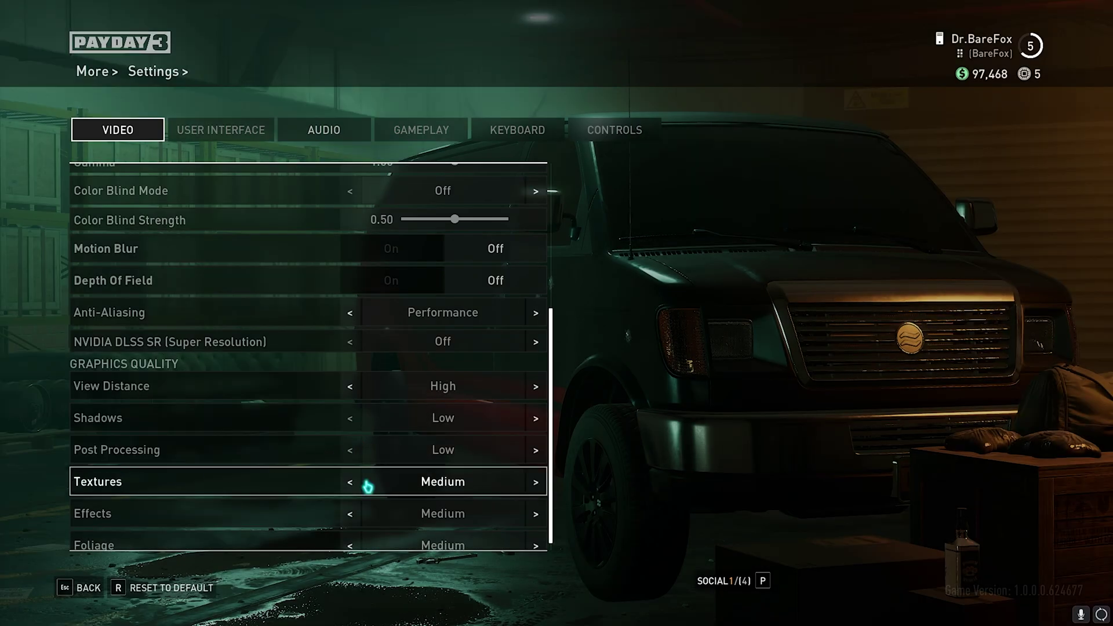